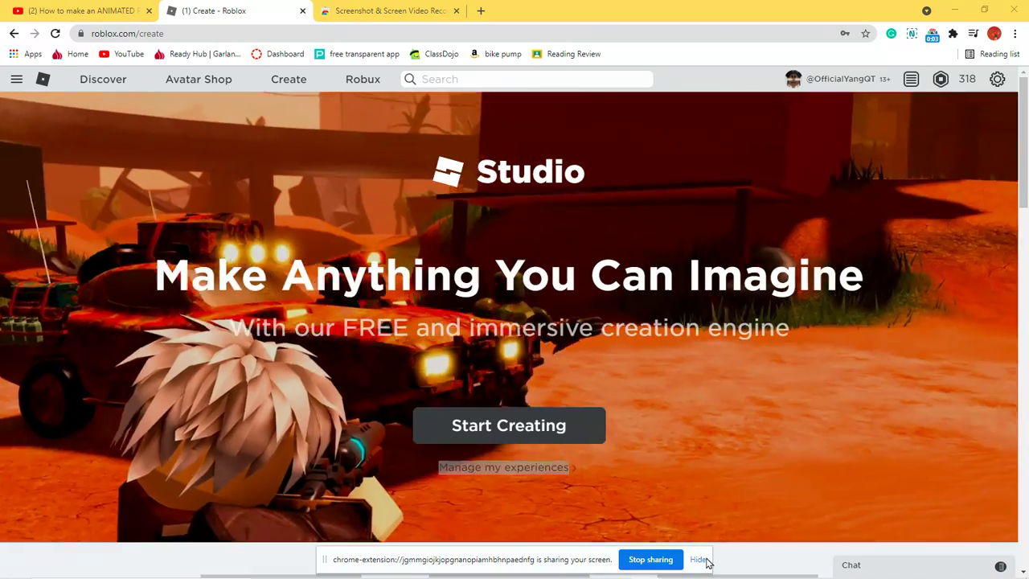
left_click(698, 560)
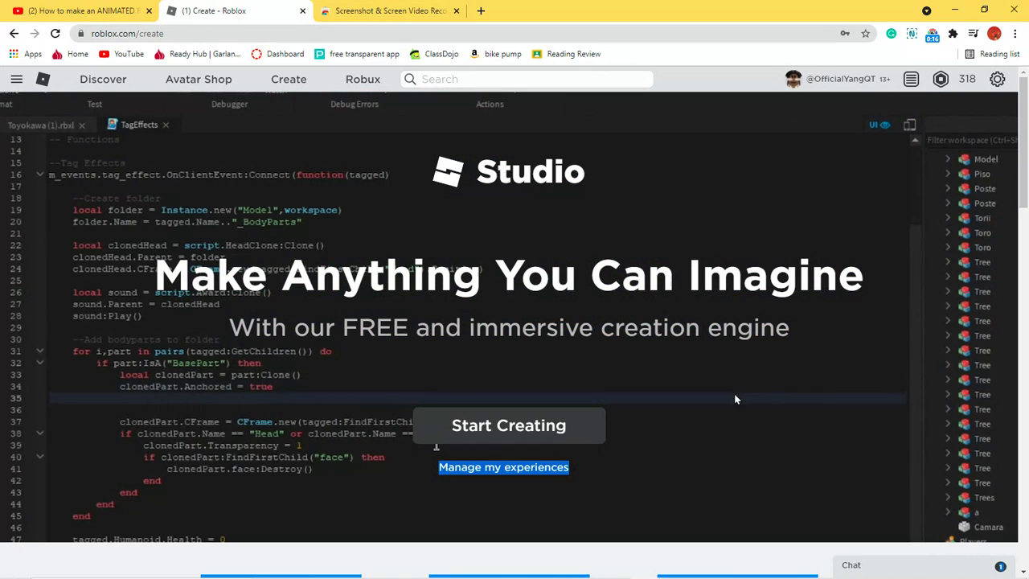
left_click(467, 313)
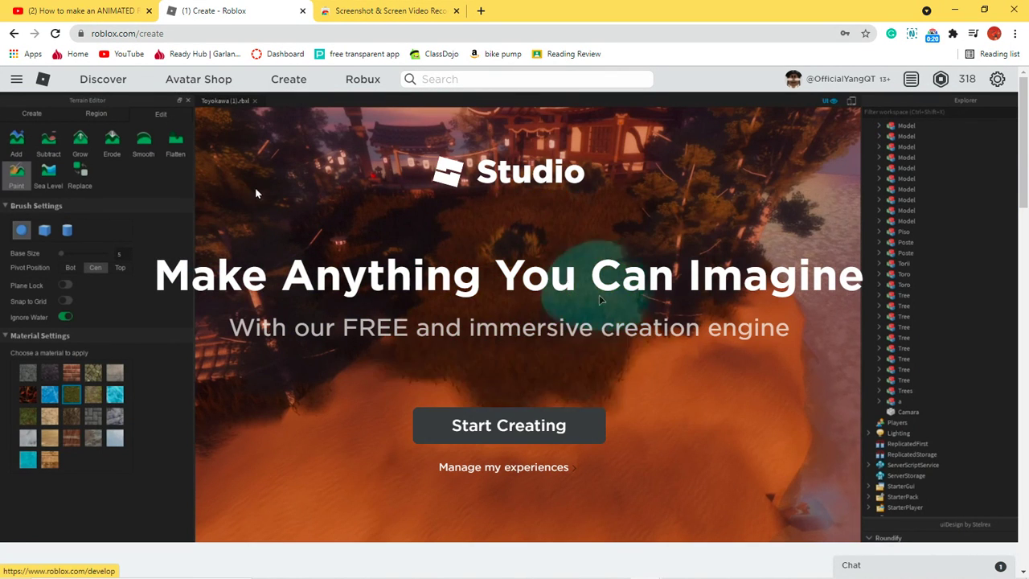
left_click(515, 427)
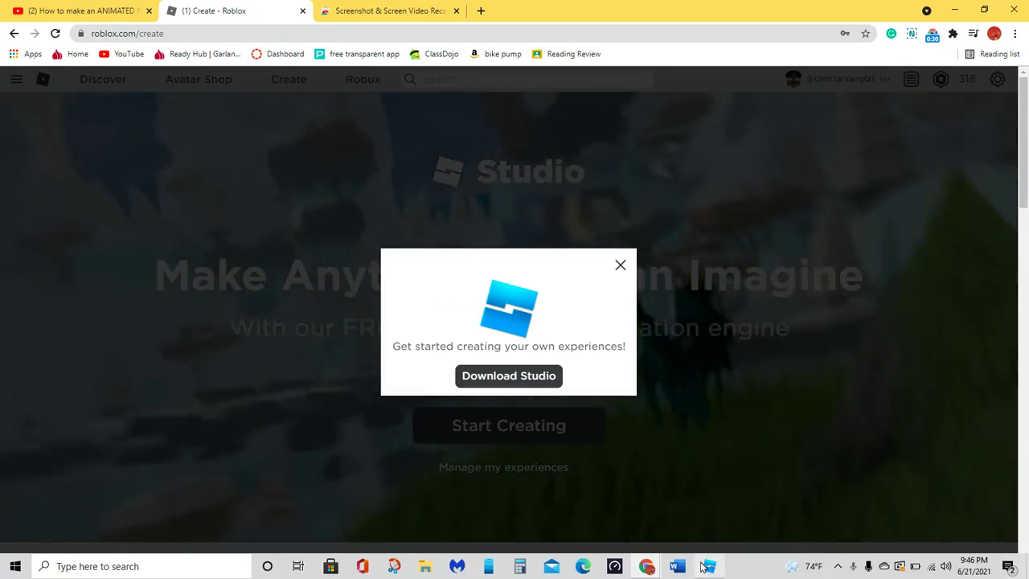
key("Escape")
Switch to Roblox Studio and maximize the start window that lists the place templates
mouse_move(709, 566)
left_click(709, 525)
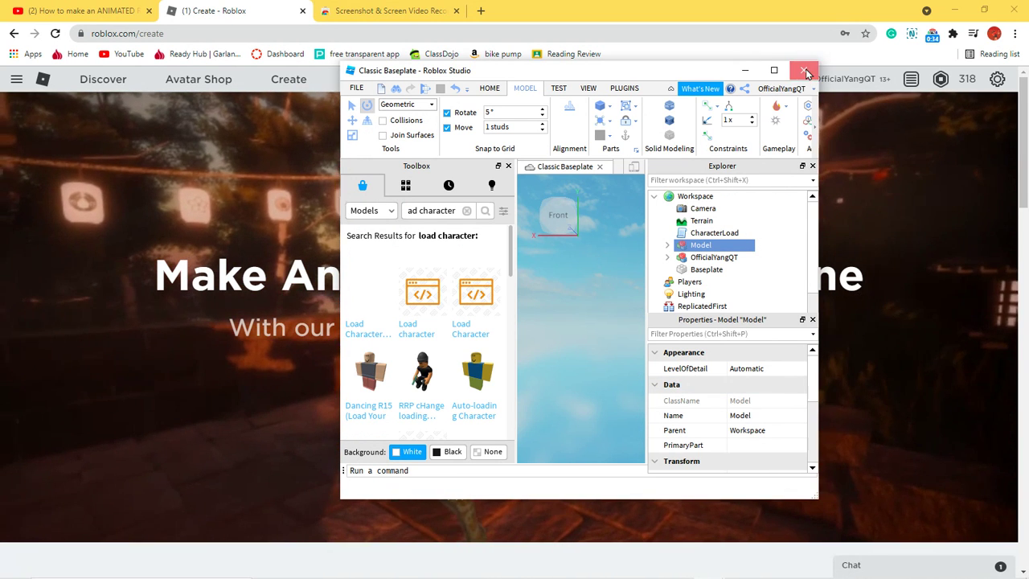
left_click(803, 70)
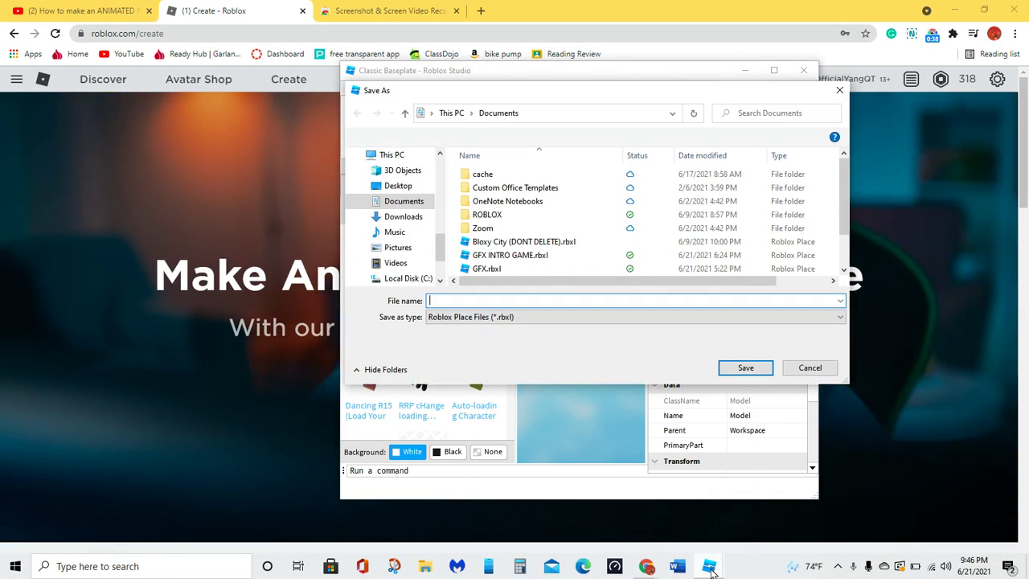
mouse_move(711, 569)
left_click(745, 516)
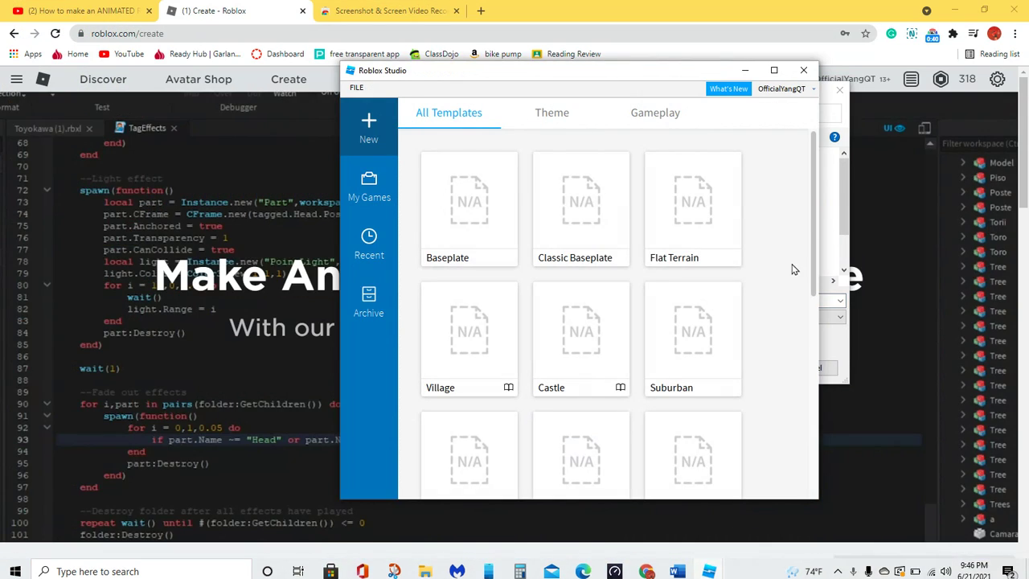
left_click(775, 70)
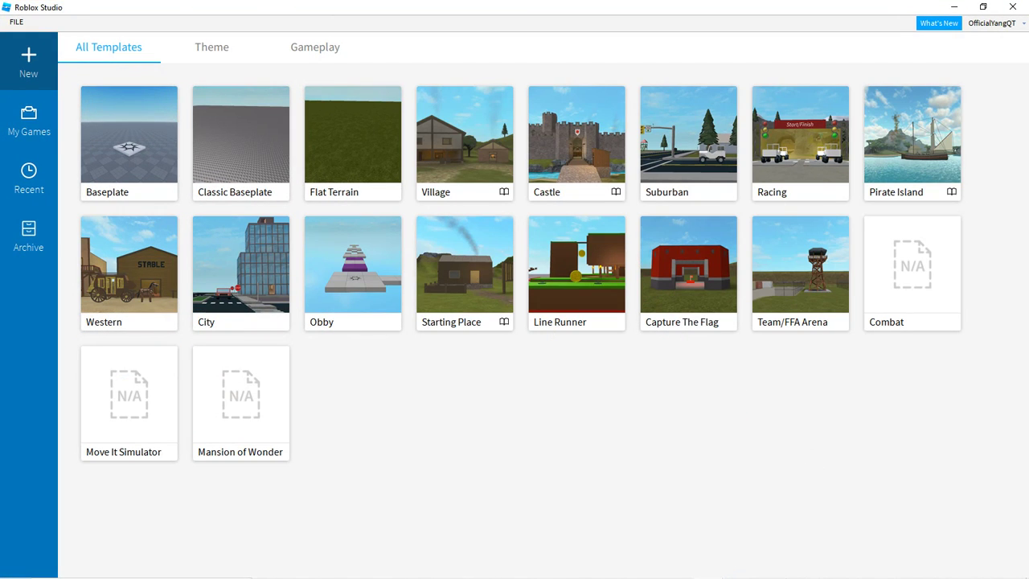
Cancel the Save As dialog and close the old Classic Baseplate window without saving
mouse_move(740, 565)
mouse_move(708, 571)
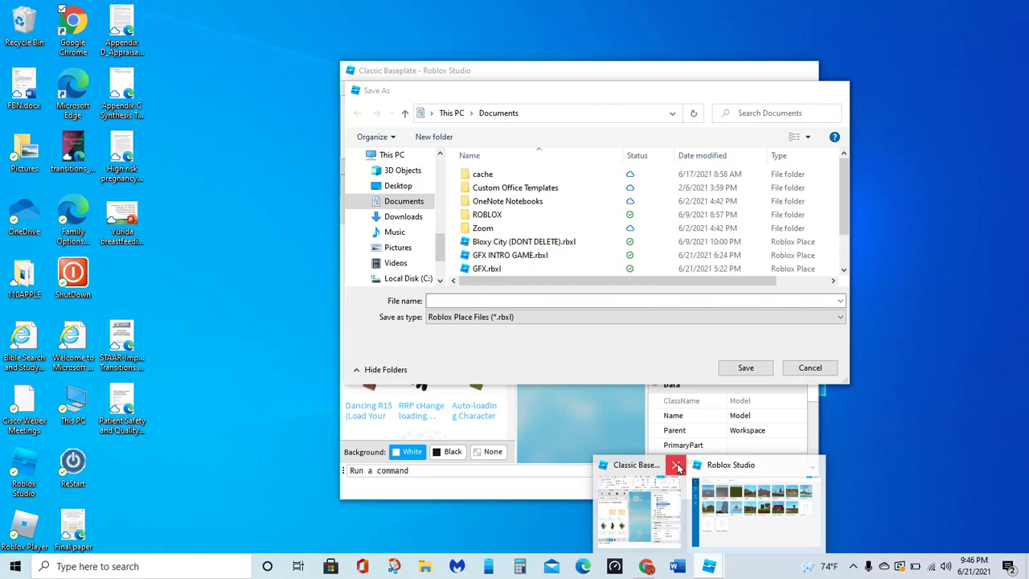
left_click(643, 498)
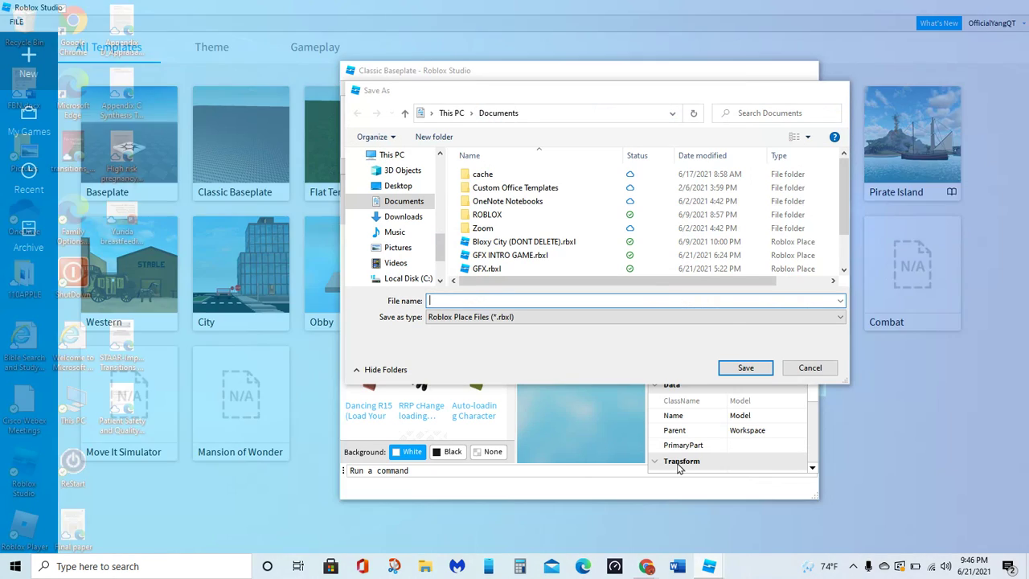
left_click(807, 368)
left_click(803, 70)
left_click(572, 303)
left_click(807, 72)
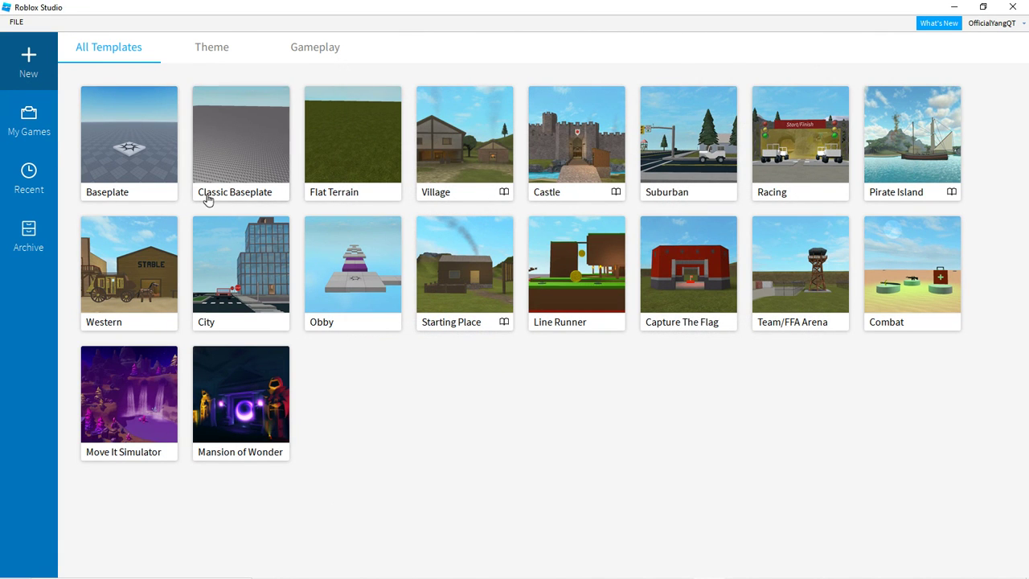
Create a new place from the Classic Baseplate template with the Toolbox shown
left_click(247, 203)
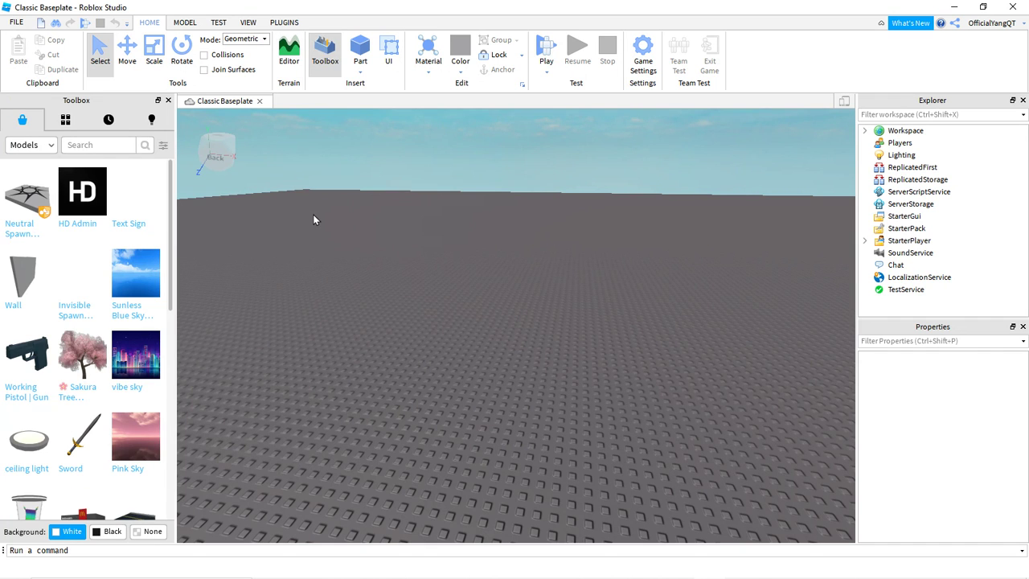
left_click(223, 156)
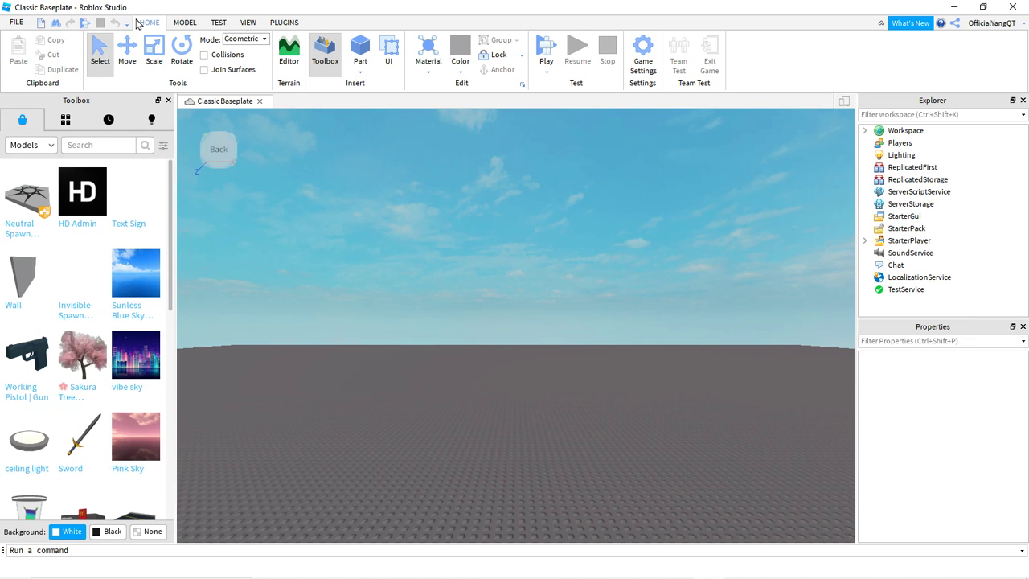
left_click(339, 66)
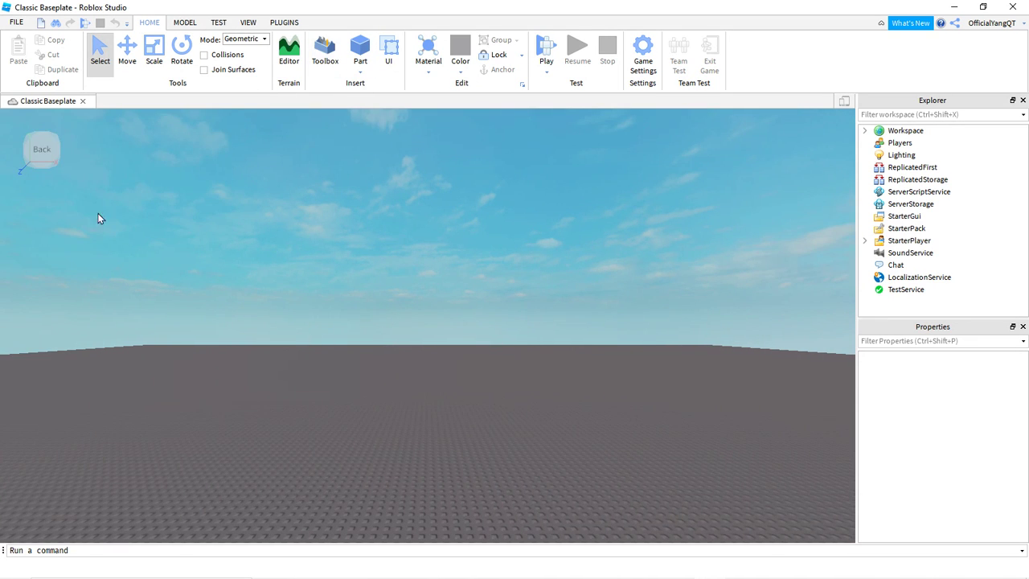
left_click(324, 55)
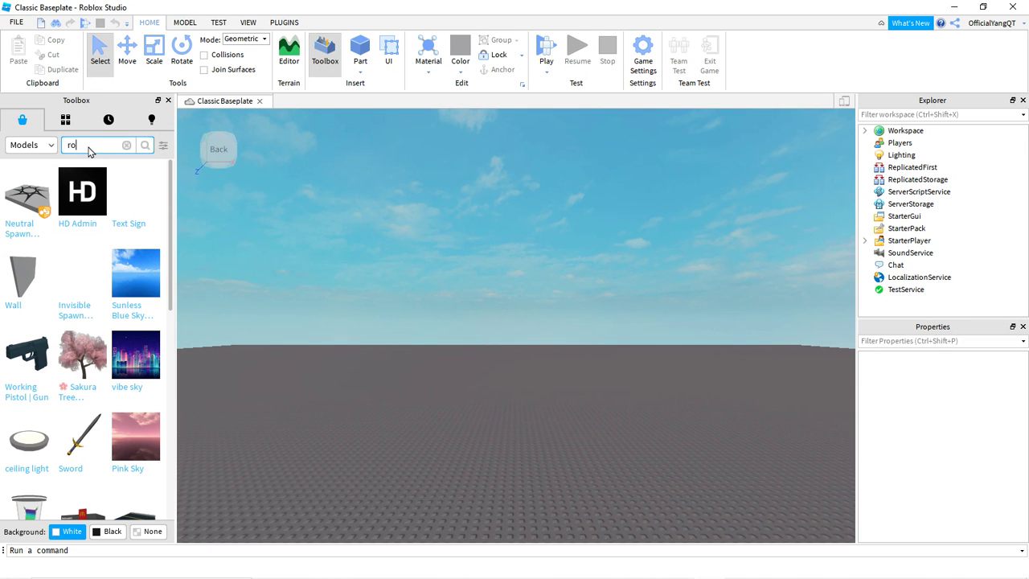
Search the Toolbox models for "aesthetic room"
key("BackSpace")
key("BackSpace")
type("aesthetic room")
key("Return")
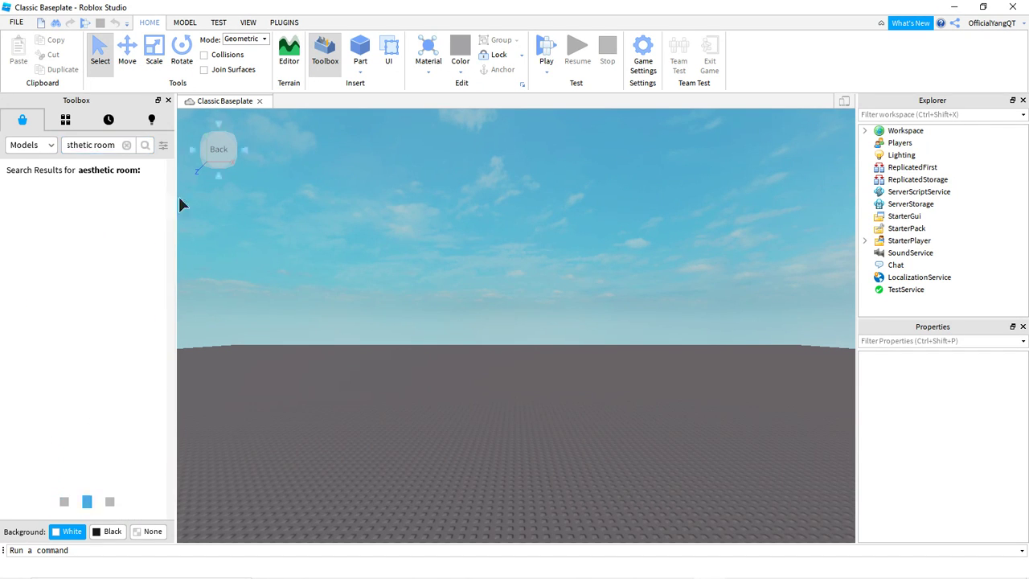
Insert the "Aesthetic bed-room cute" model from the search results and look around its interior
left_click_drag(170, 193, 164, 308)
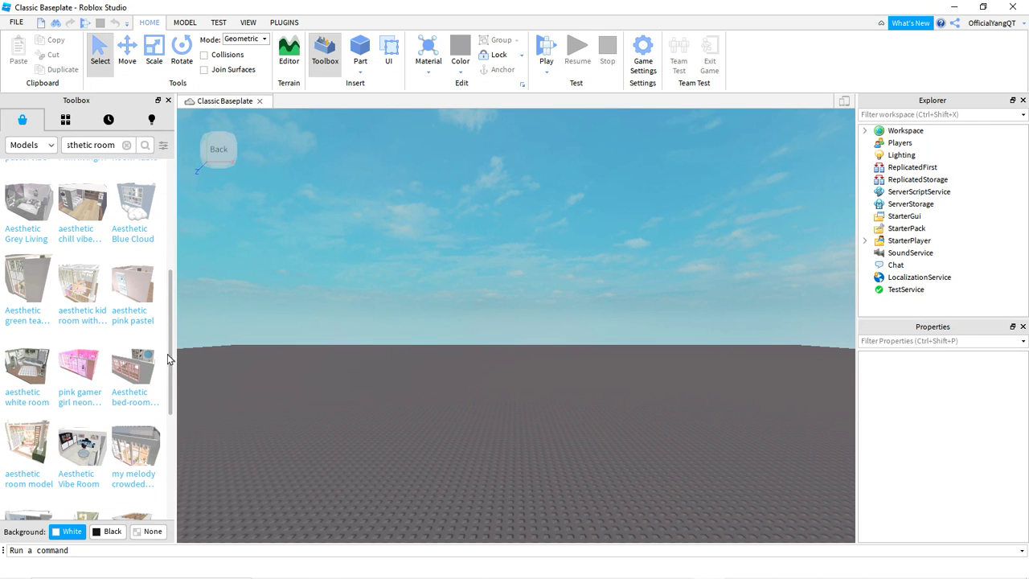
left_click(154, 378)
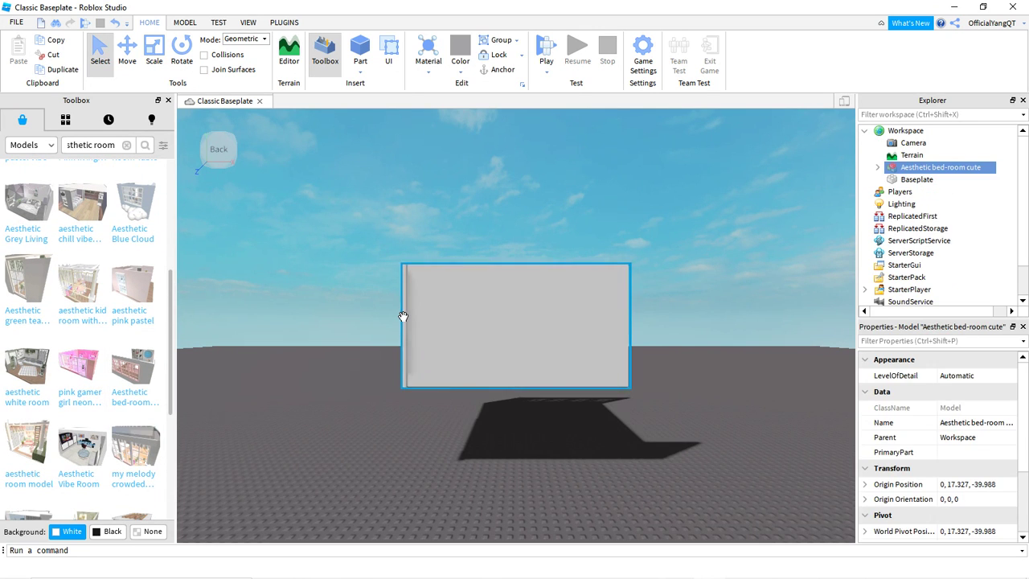
left_click(238, 288)
key("w")
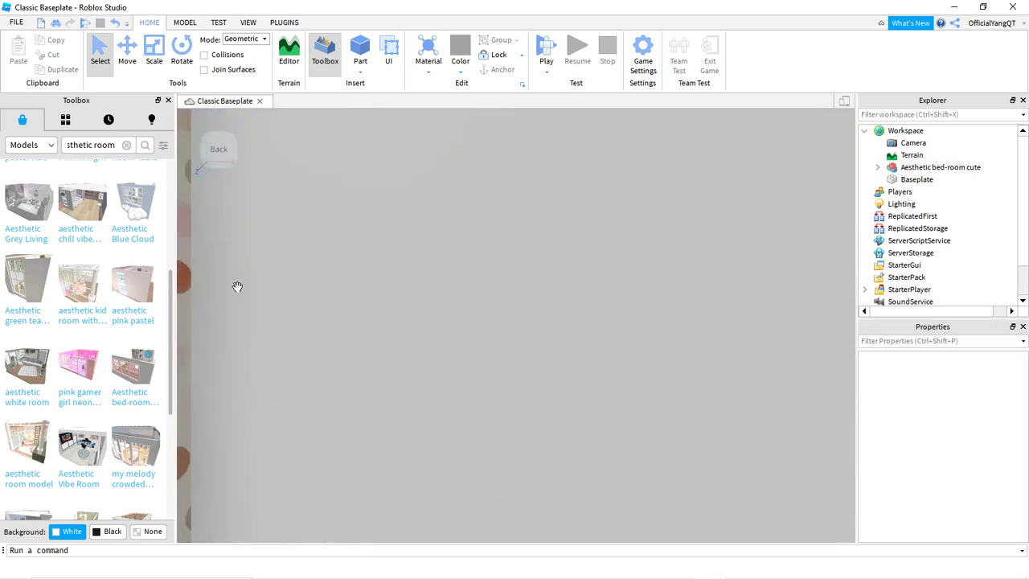
key("s")
key("d")
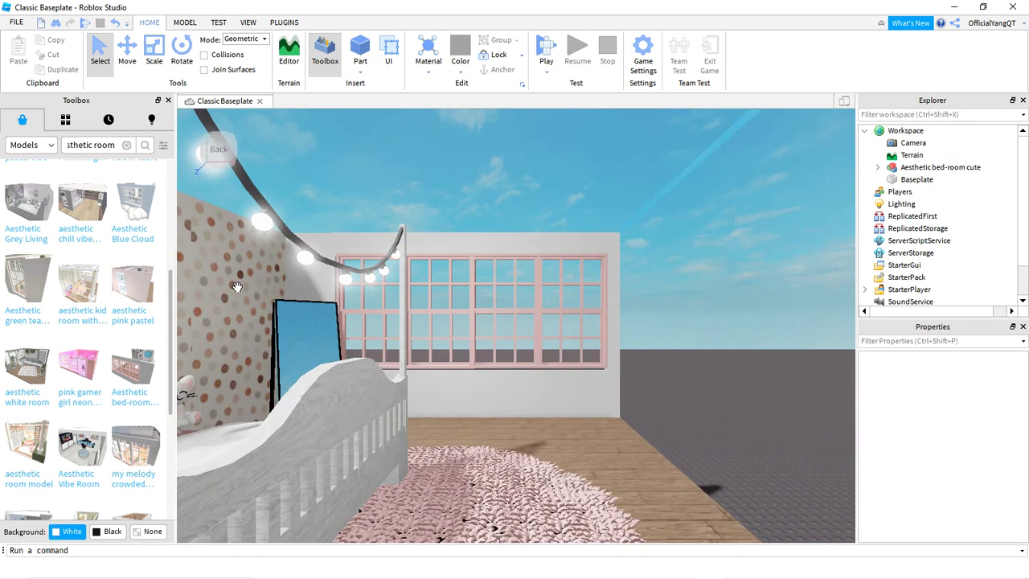
left_click(193, 149)
left_click(193, 149)
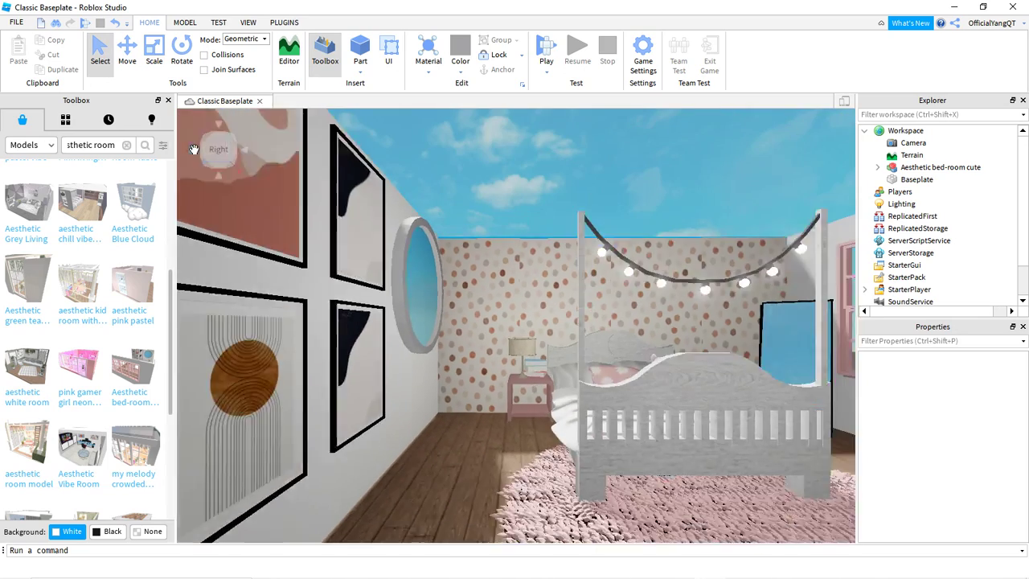
Delete the bedroom model from the workspace
left_click(435, 303)
key("Delete")
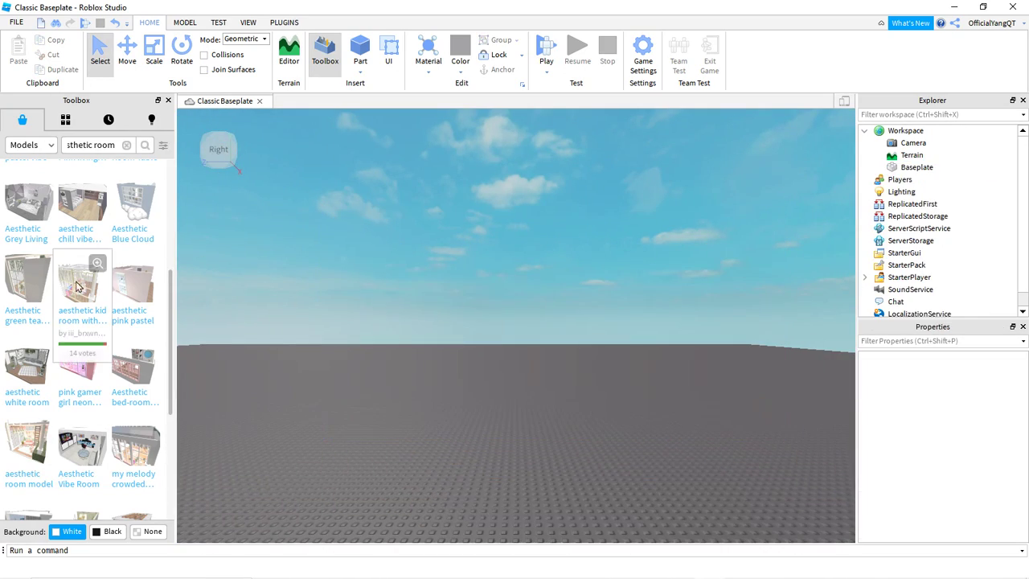
Insert the "aesthetic room model" from the search results into the workspace
mouse_move(32, 424)
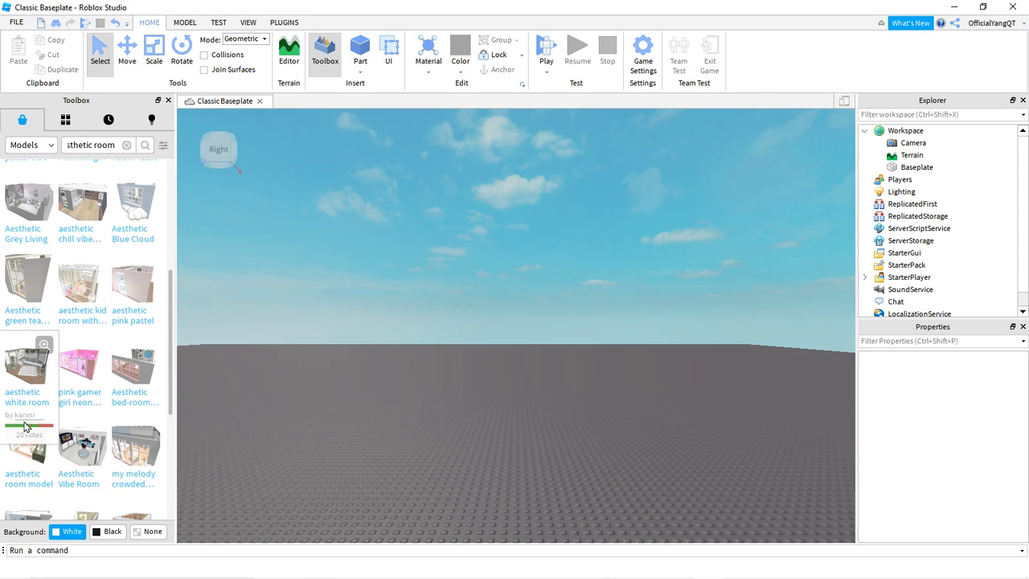
left_click(18, 463)
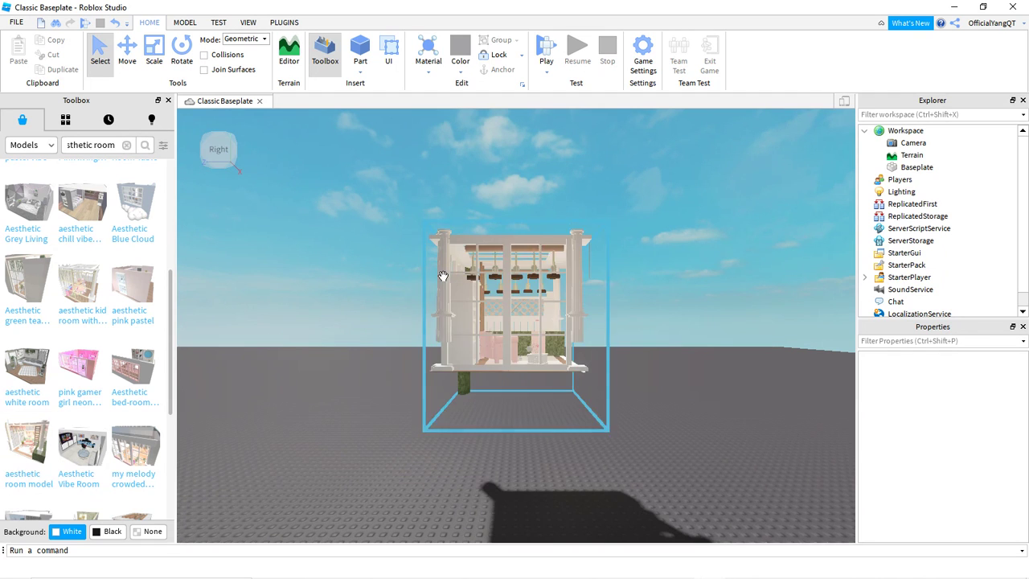
left_click(756, 270)
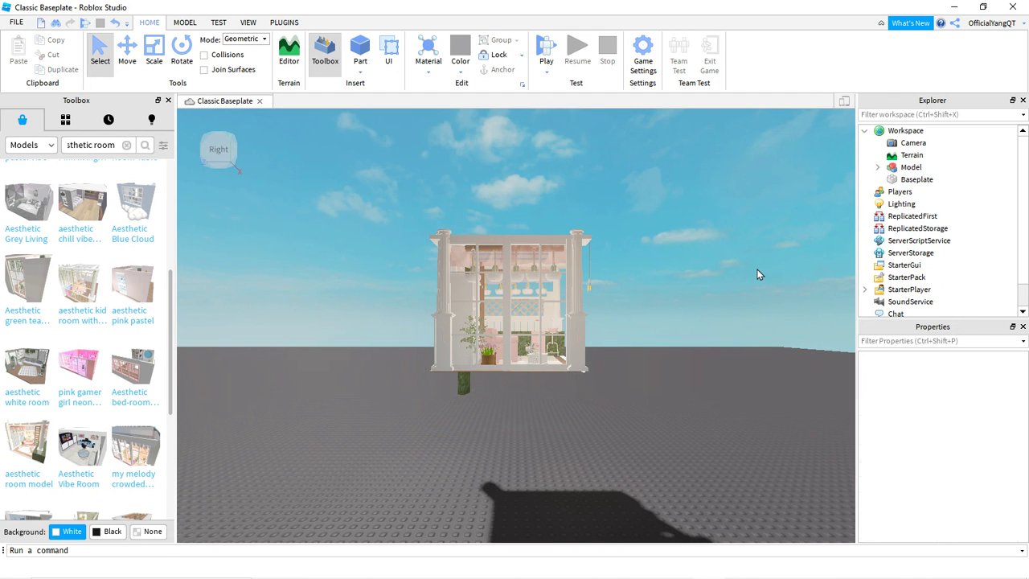
Examine the interior of the inserted room from its open front side
scroll(757, 270, "up", 8)
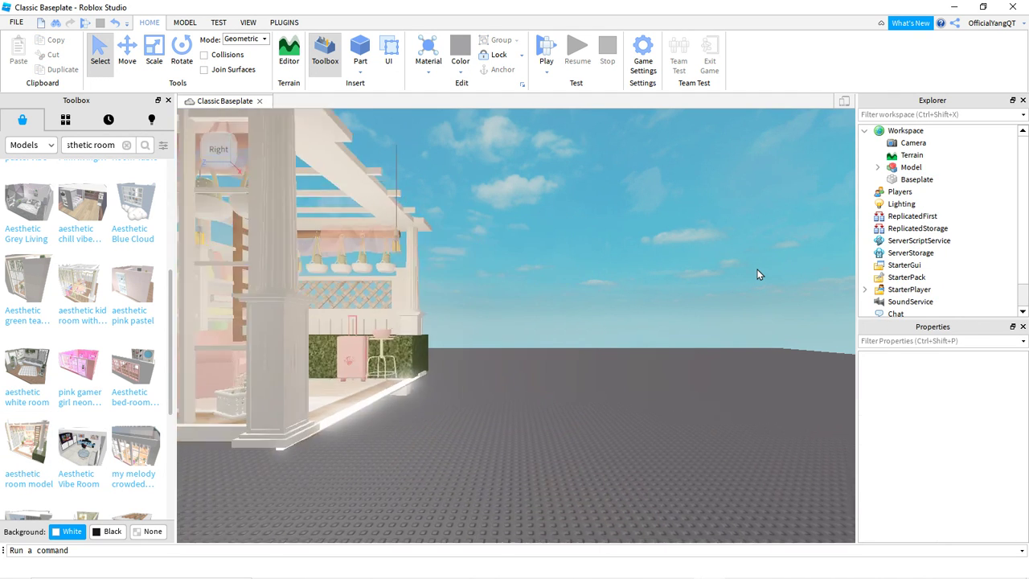
key("w")
key("a")
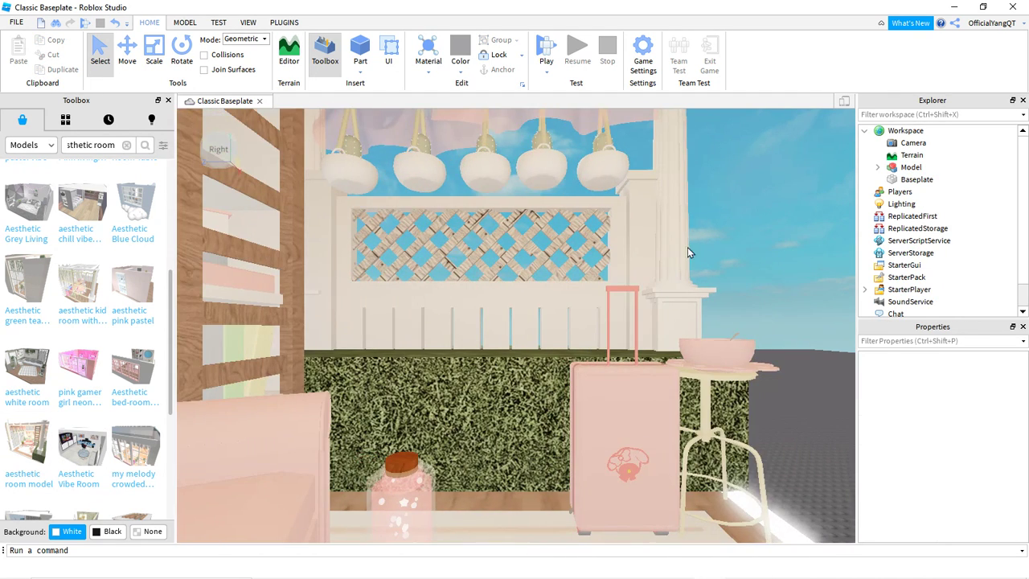
left_click(194, 147)
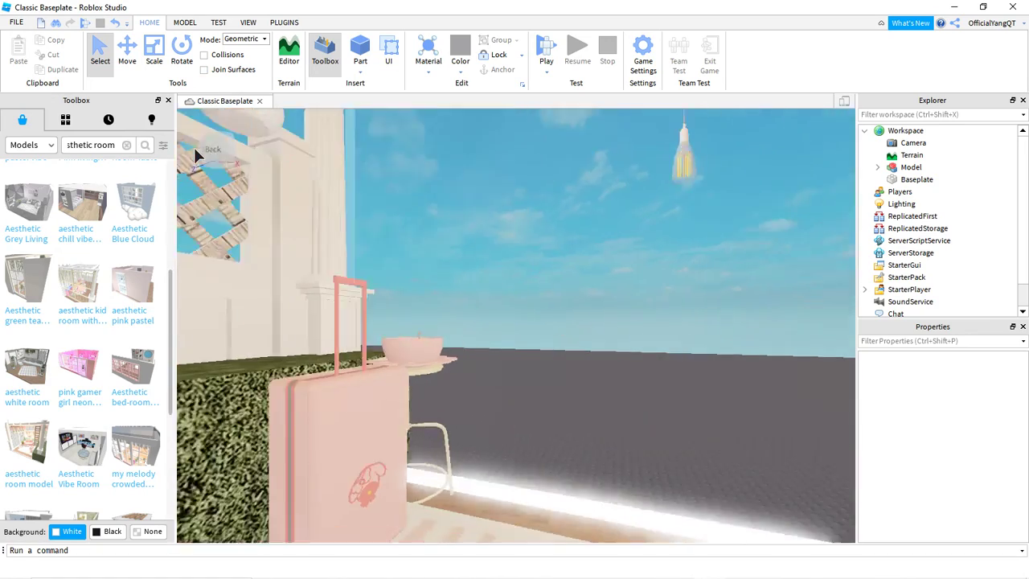
scroll(194, 149, "down", 8)
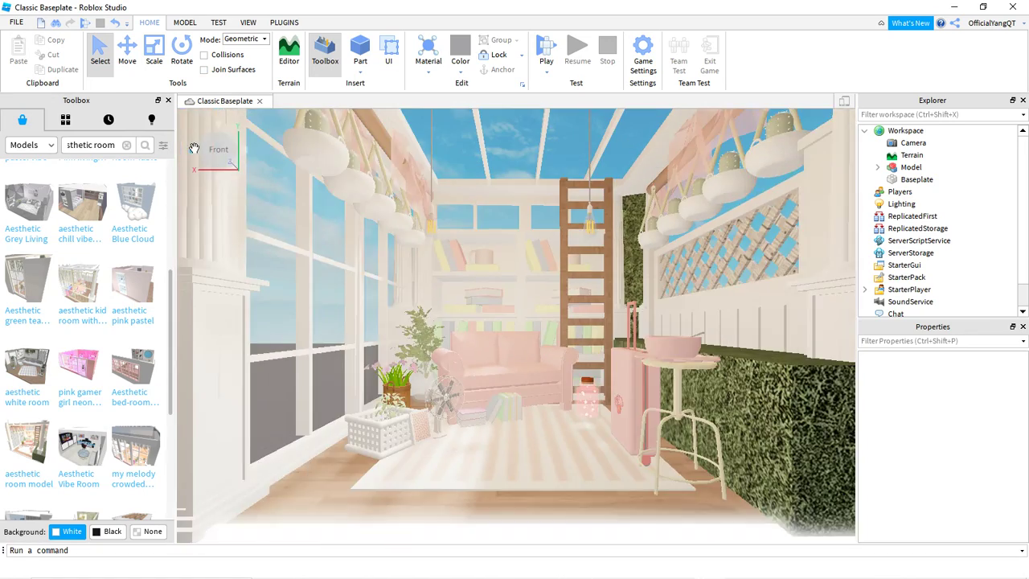
scroll(194, 150, "up", 1)
key("w")
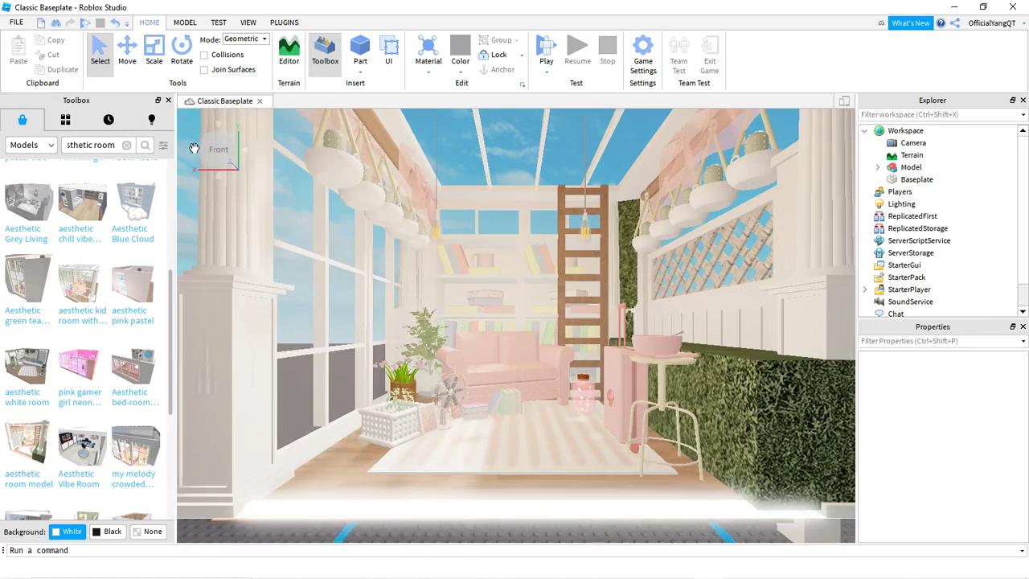
Lower the room model slightly toward the baseplate with the Move tool
left_click(305, 241)
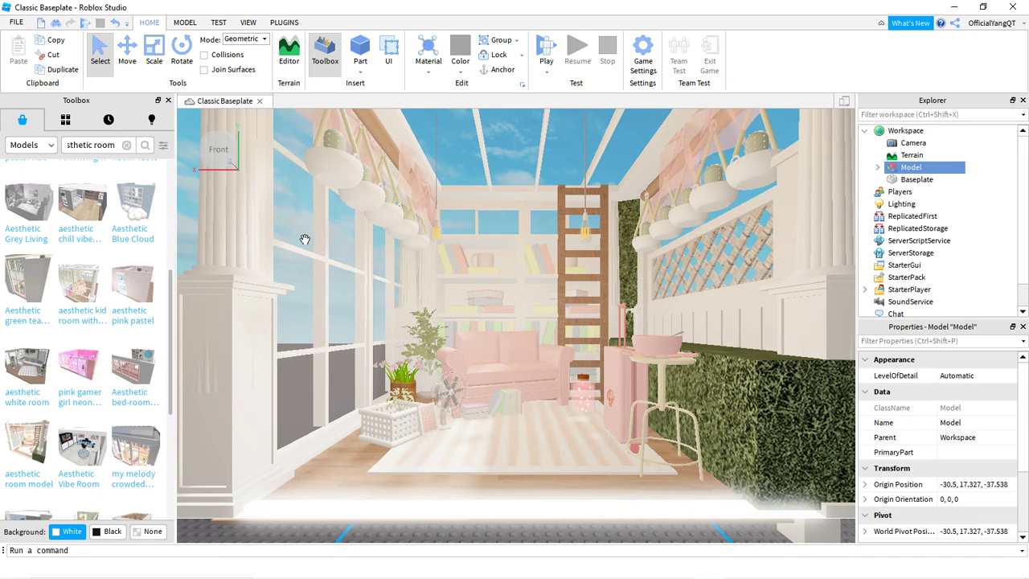
key("f")
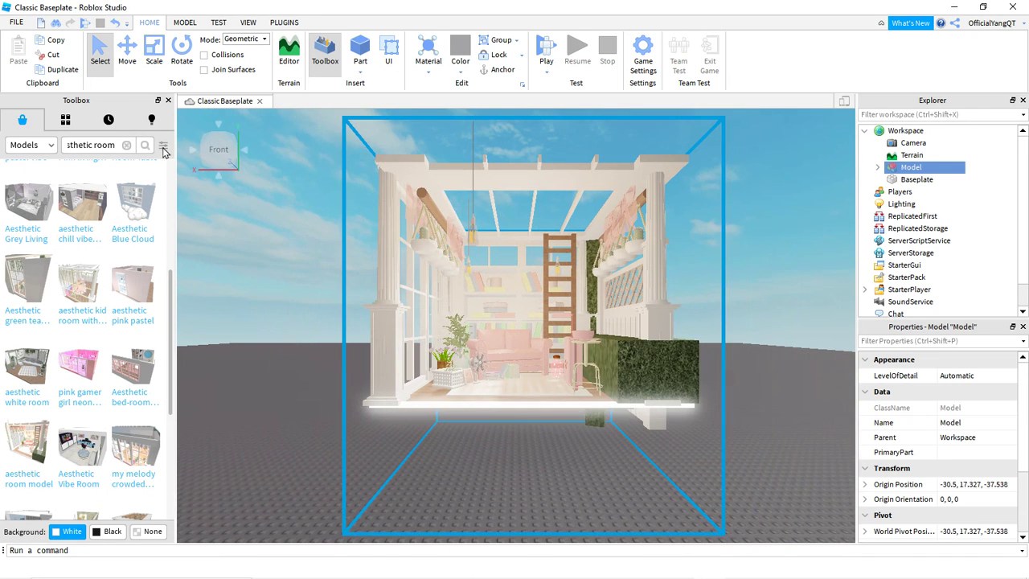
left_click(125, 49)
left_click_drag(525, 484, 530, 502)
left_click(766, 310)
scroll(766, 310, "up", 5)
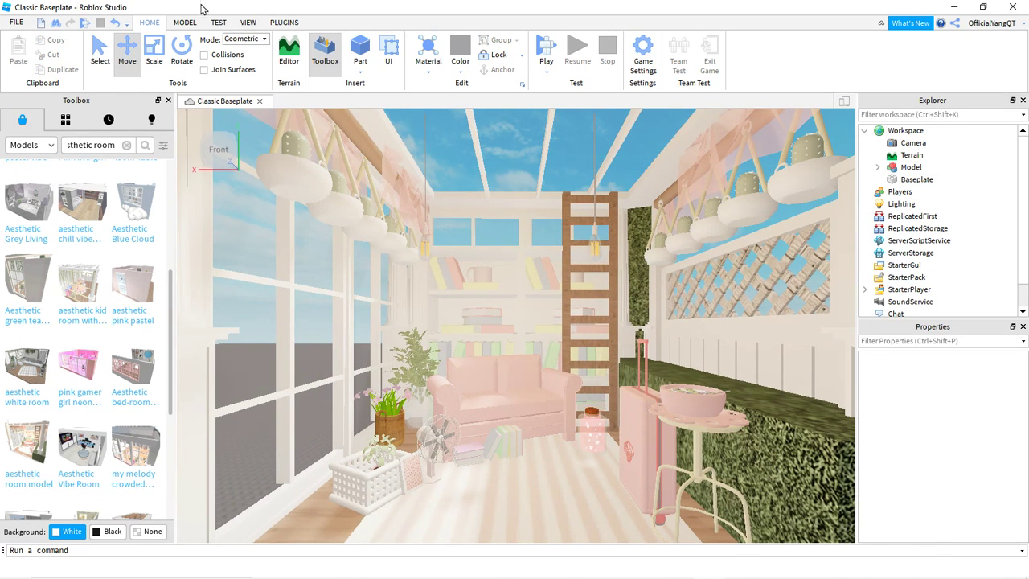
Try to search the Toolbox models for "load charcater"
left_click(91, 145)
type("\\")
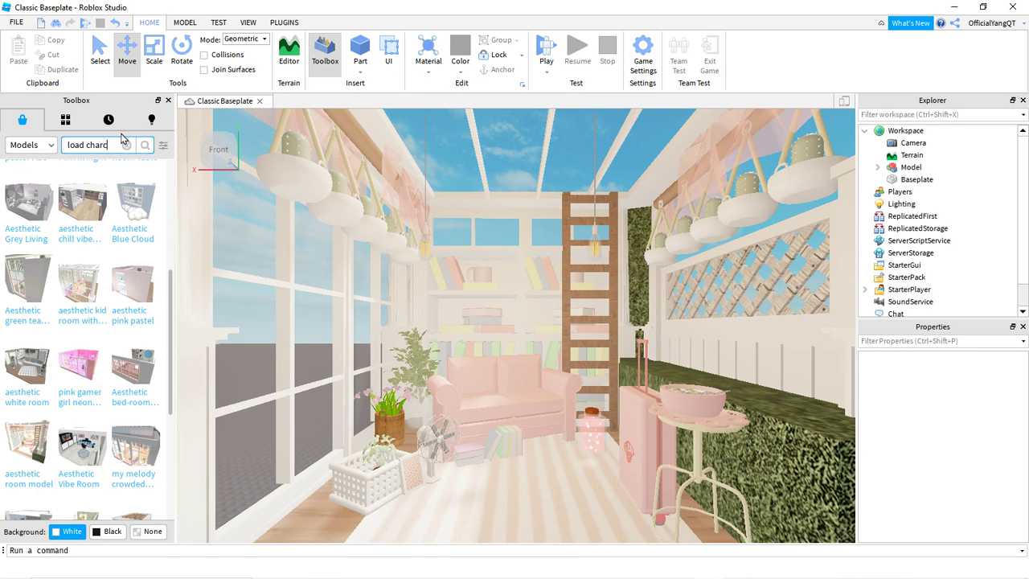
type("oad charcater")
key("Return")
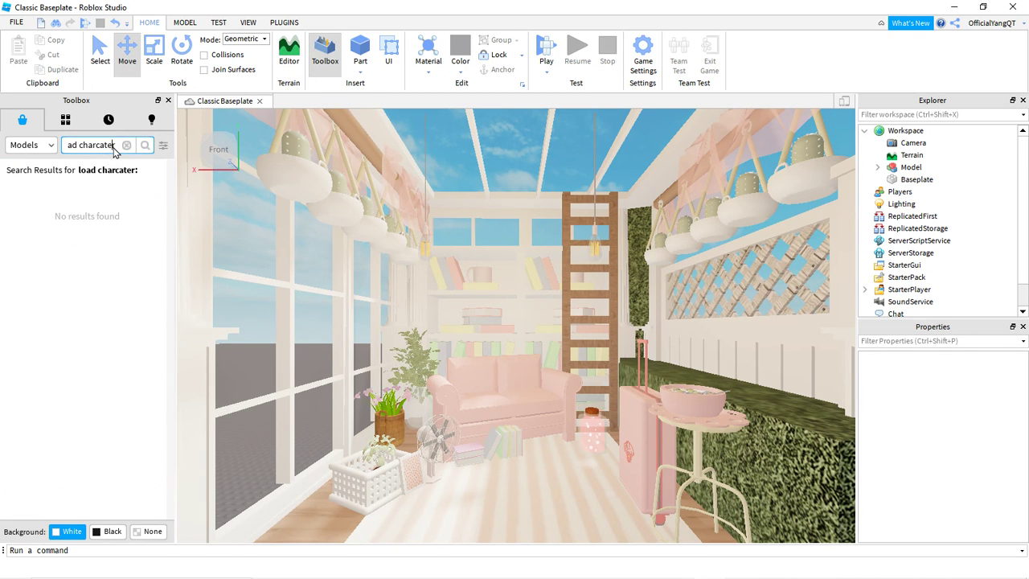
Change the Toolbox model search to "load charachter"
key("BackSpace")
key("BackSpace")
key("BackSpace")
key("BackSpace")
type("ate")
key("Return")
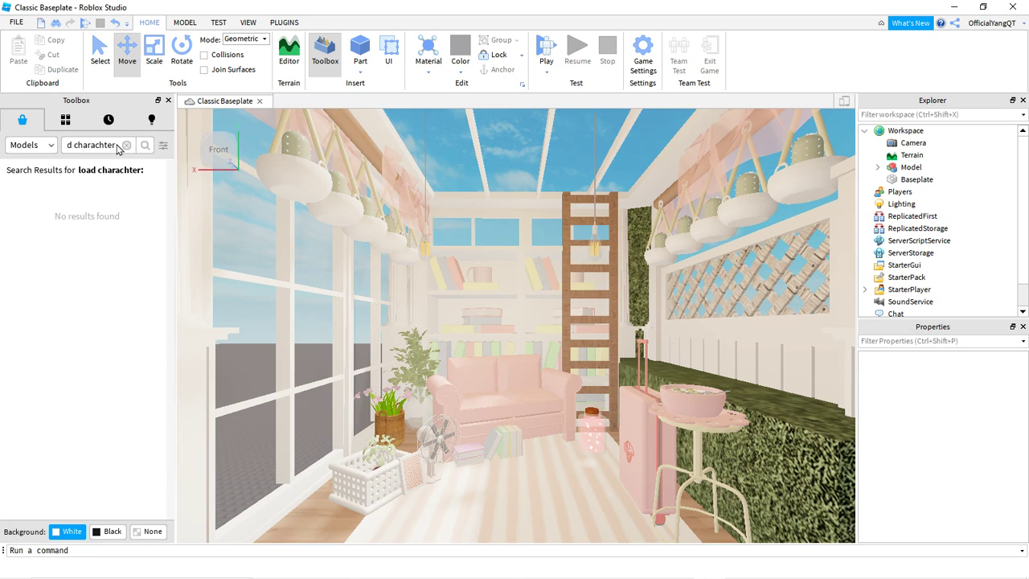
Correct the Toolbox model search to "load character"
left_click(108, 150)
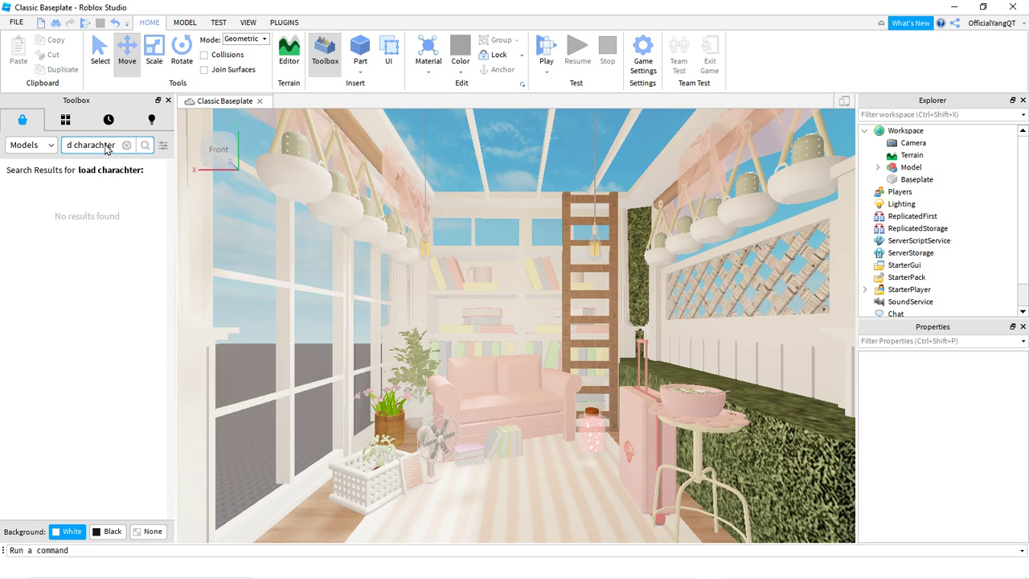
key("Return")
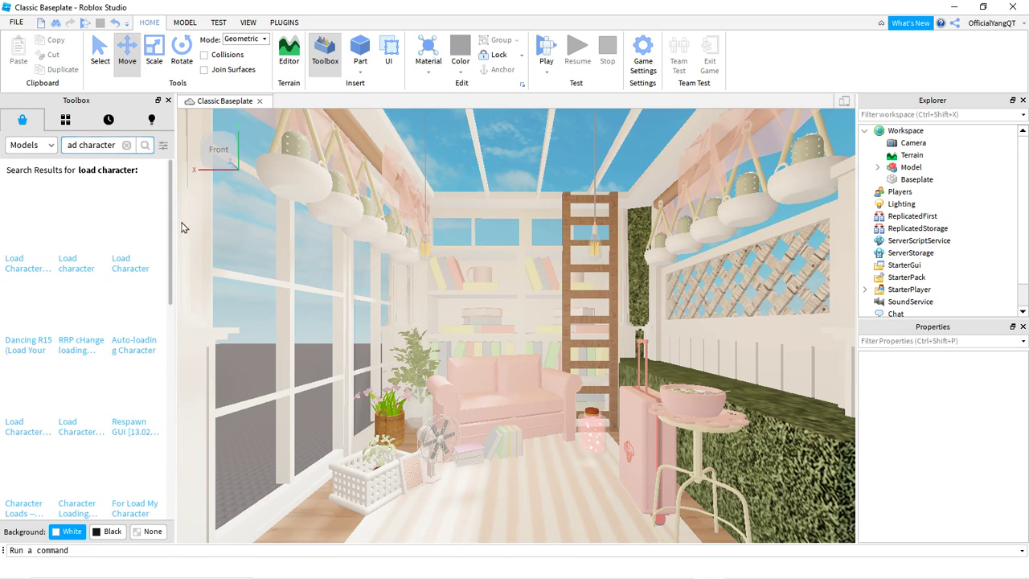
mouse_move(5, 254)
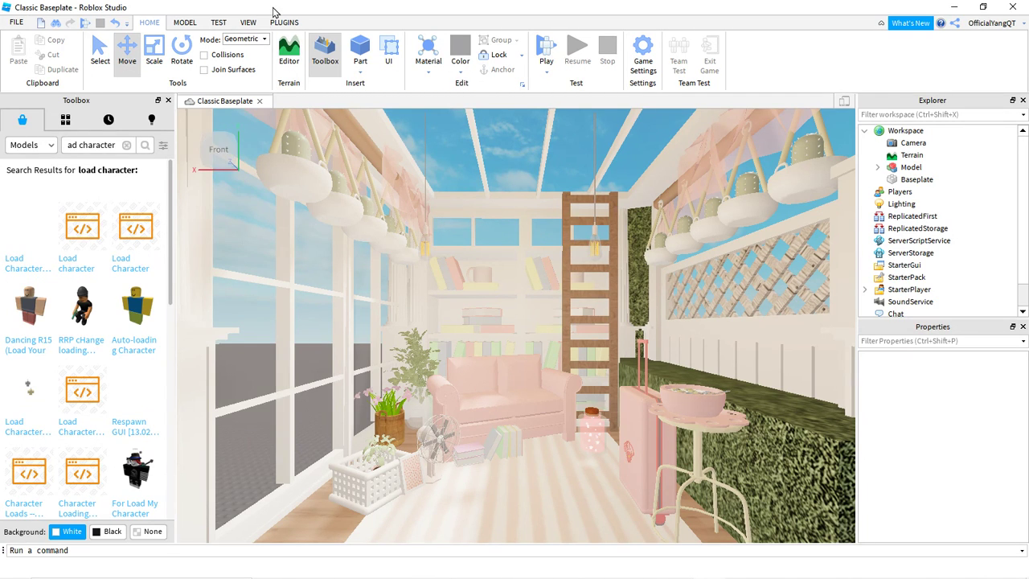
Spawn an R6 avatar with the Load Character plugin using the account's username, and close the plugin window
left_click(286, 23)
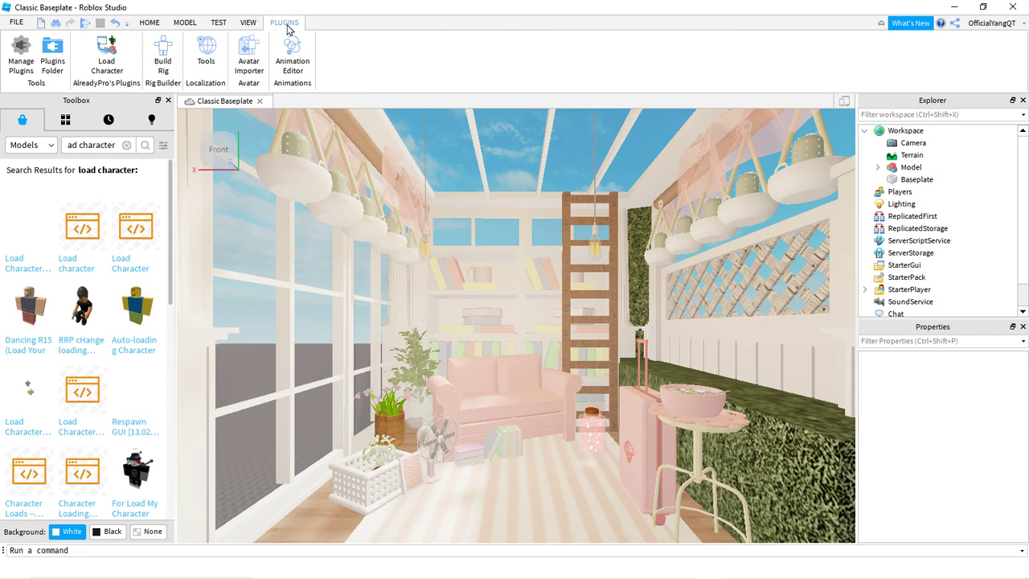
left_click(103, 62)
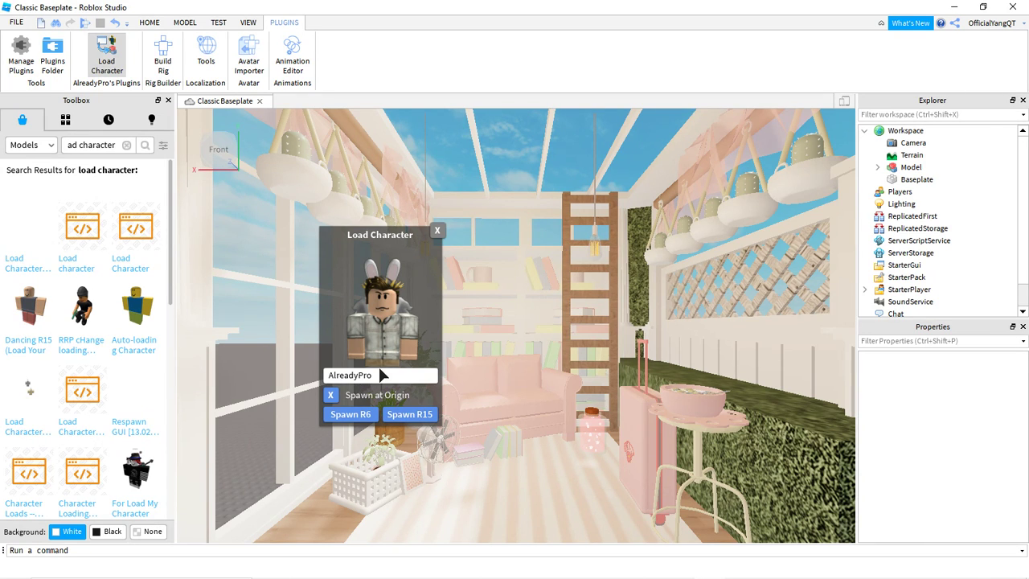
double_click(352, 378)
key("BackSpace")
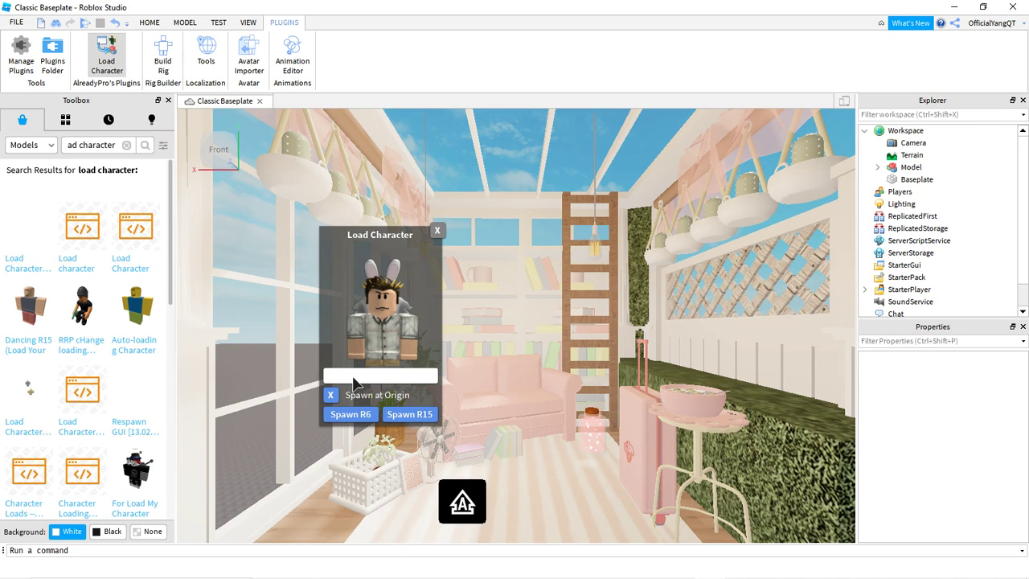
type("Official")
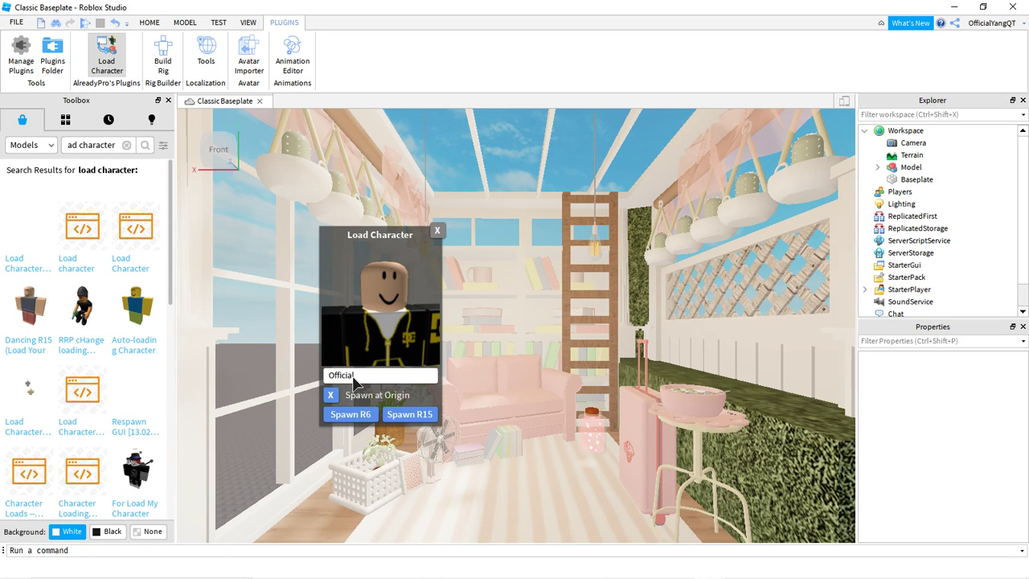
type("Y")
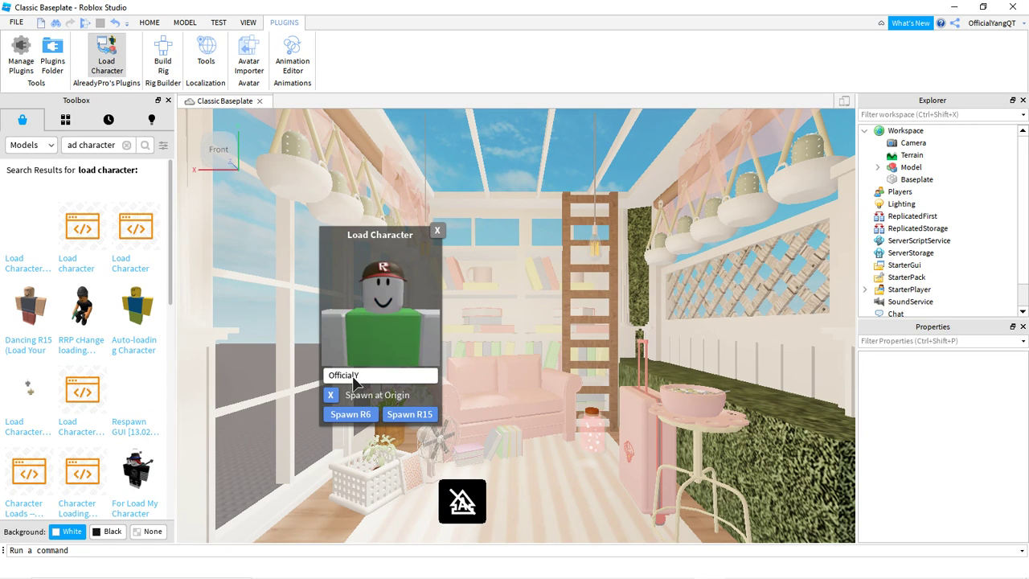
type("angQT")
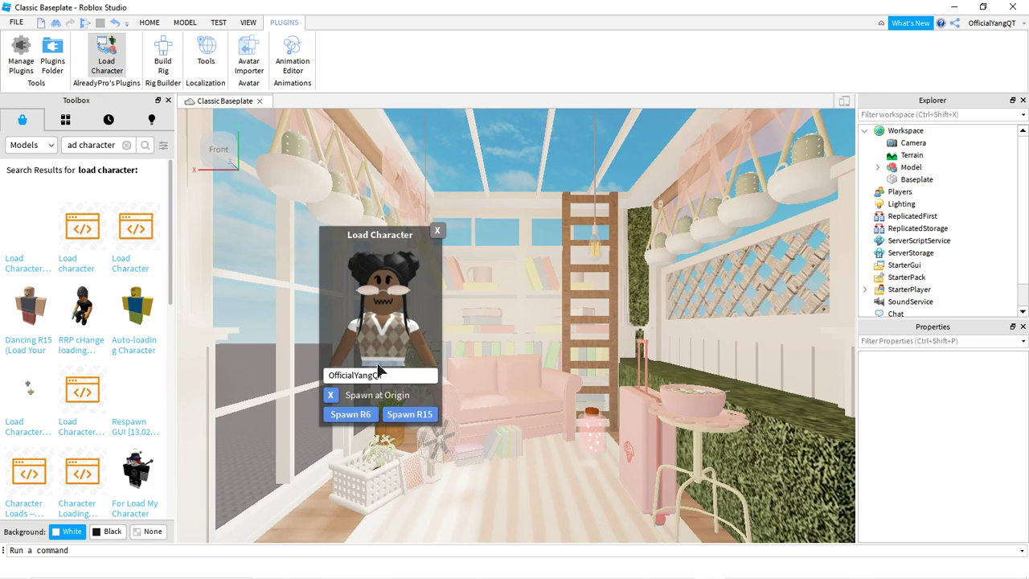
left_click(358, 416)
left_click(438, 231)
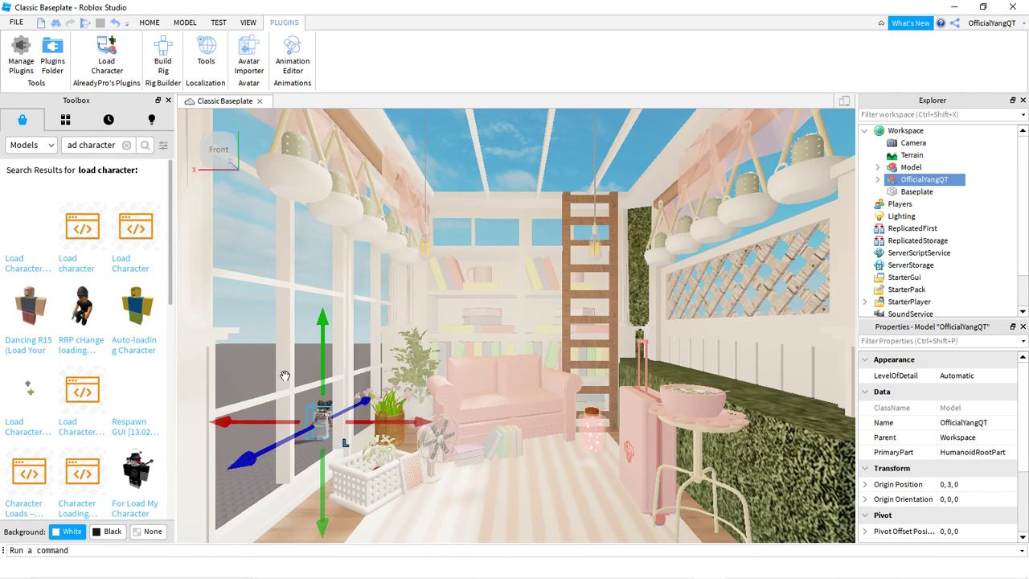
Reposition the room model on the baseplate and place the spawned character at its open front
left_click(324, 432)
key("f")
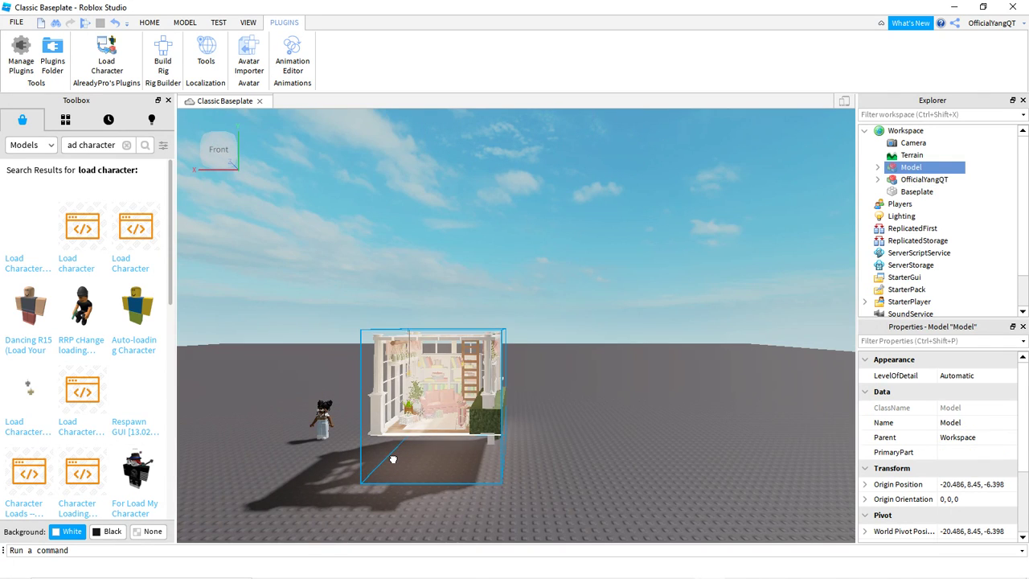
left_click_drag(401, 474, 416, 493)
left_click_drag(320, 403, 493, 402)
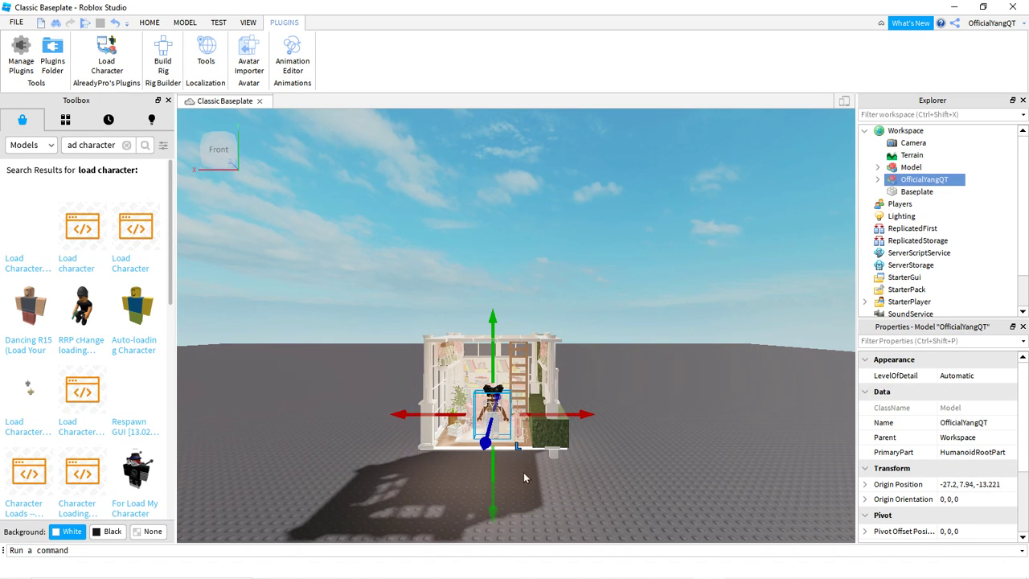
Raise both the character and the room model 9 studs above their current positions
left_click_drag(492, 322, 513, 254)
left_click(466, 391)
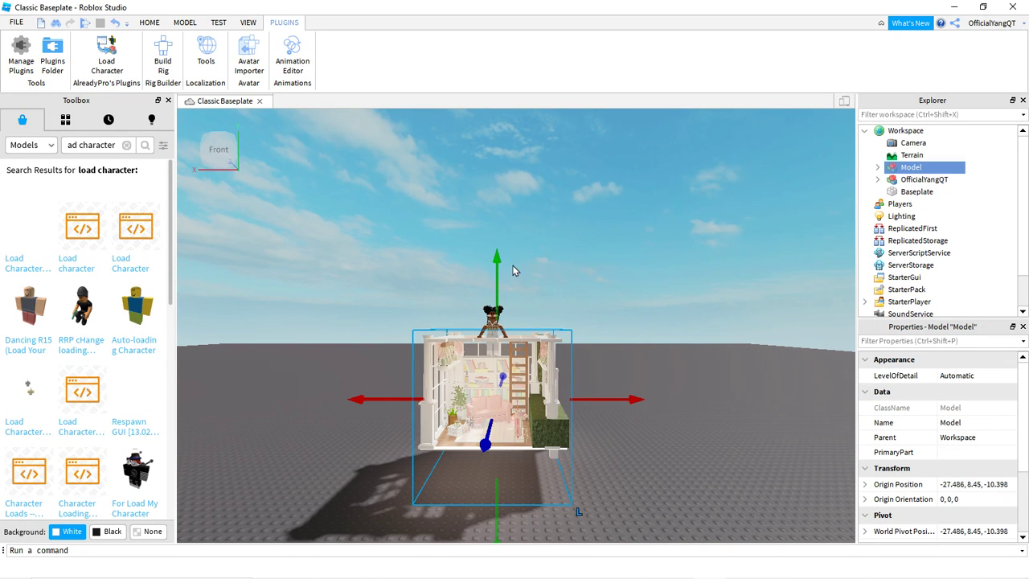
left_click_drag(499, 256, 499, 175)
left_click(616, 213)
scroll(615, 213, "down", 2)
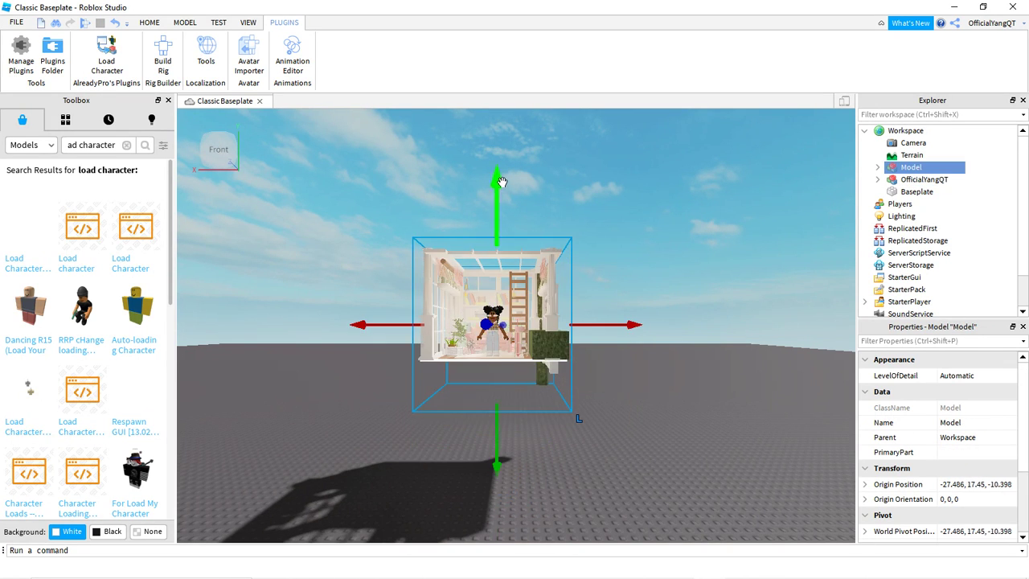
scroll(615, 213, "up", 5)
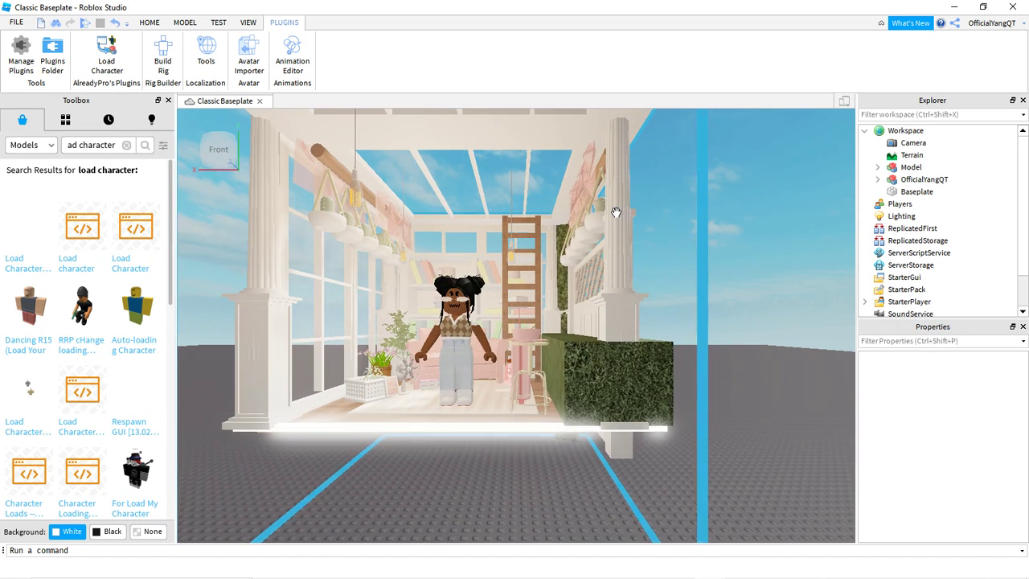
Examine the character's placement inside the raised room from near and far
key("a")
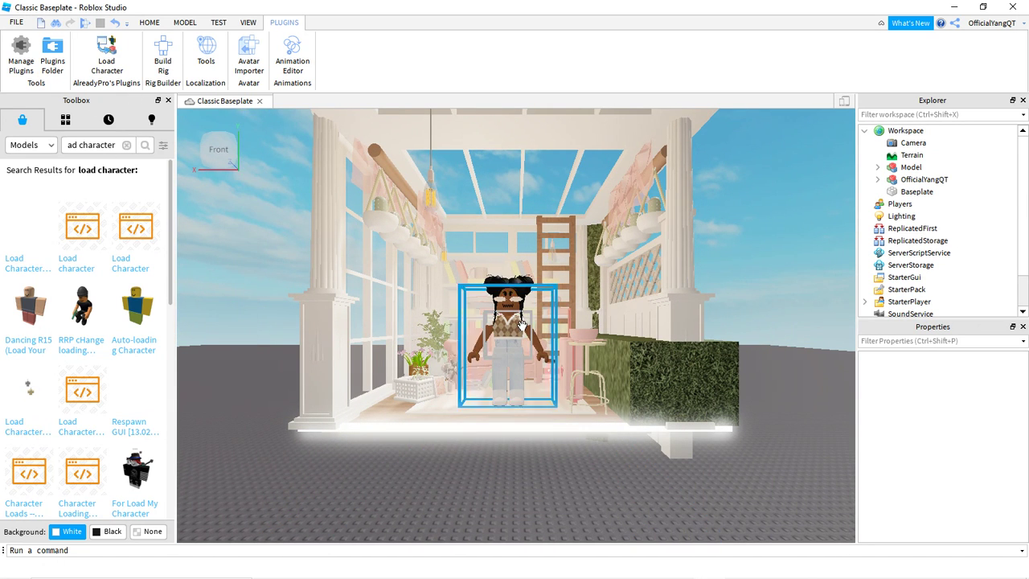
left_click(506, 338)
left_click(246, 322)
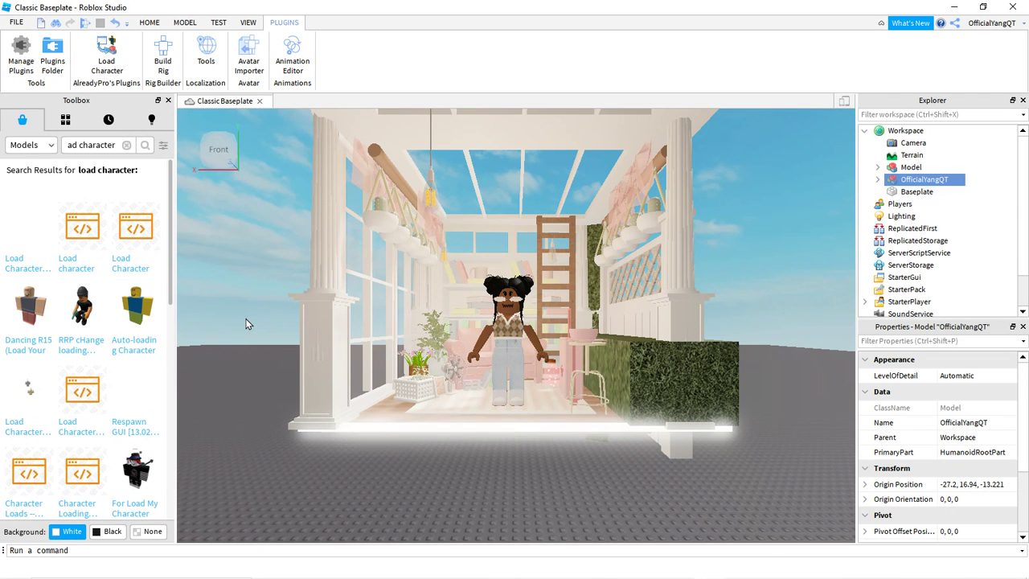
scroll(246, 324, "down", 5)
key("s")
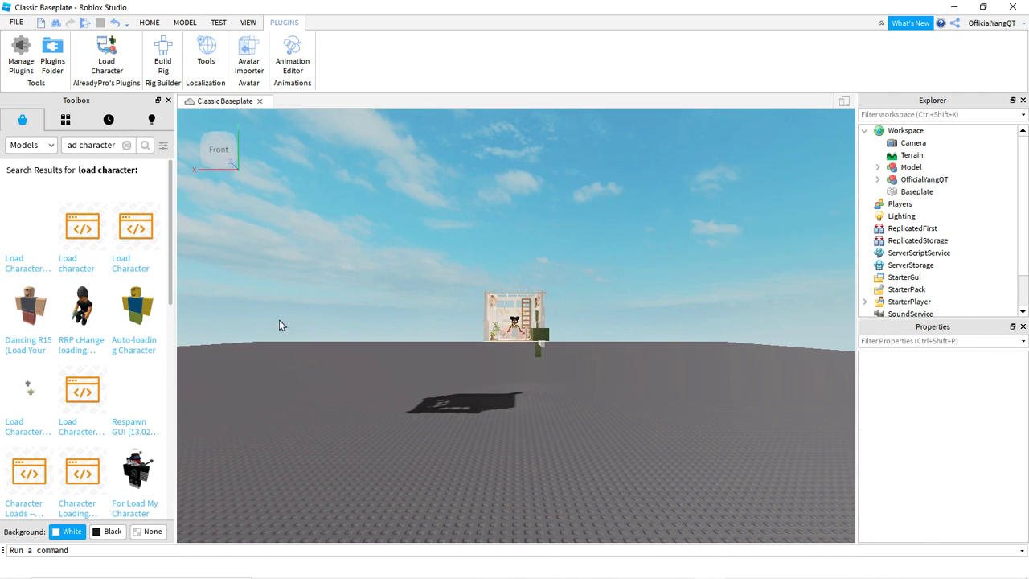
left_click(538, 317)
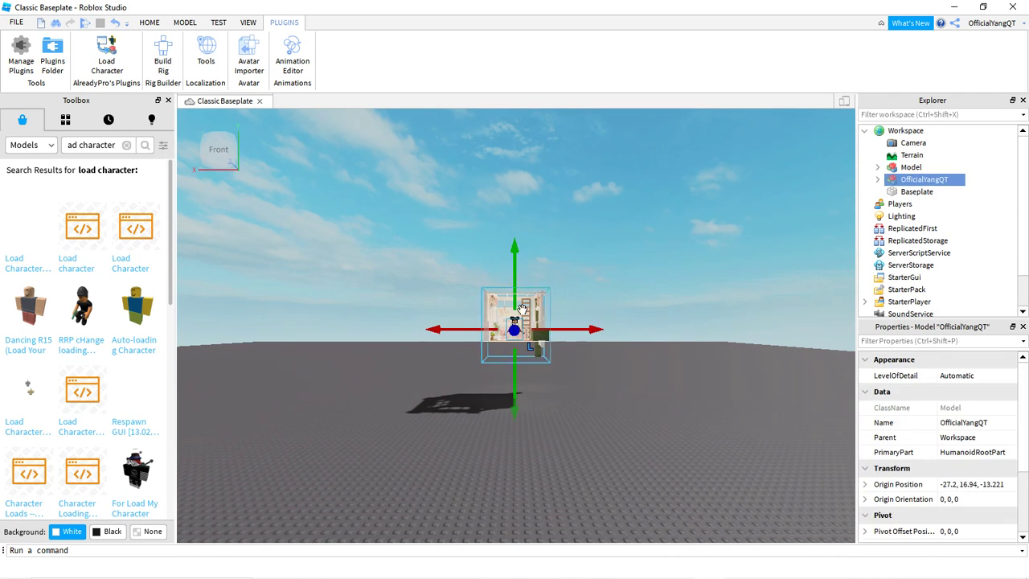
key("f")
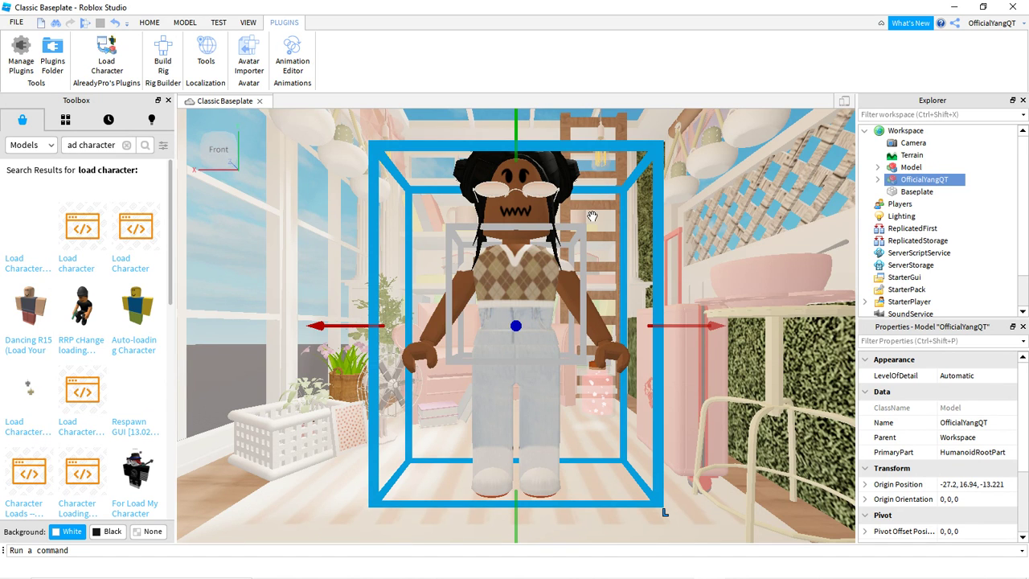
key("s")
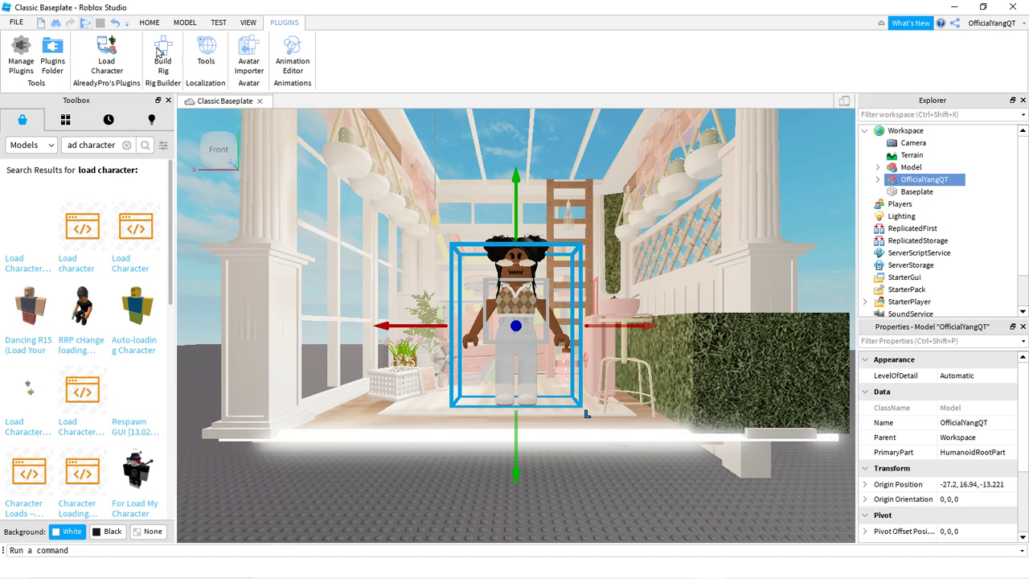
Lower the room model by 1 stud with the Move tool
left_click(362, 237)
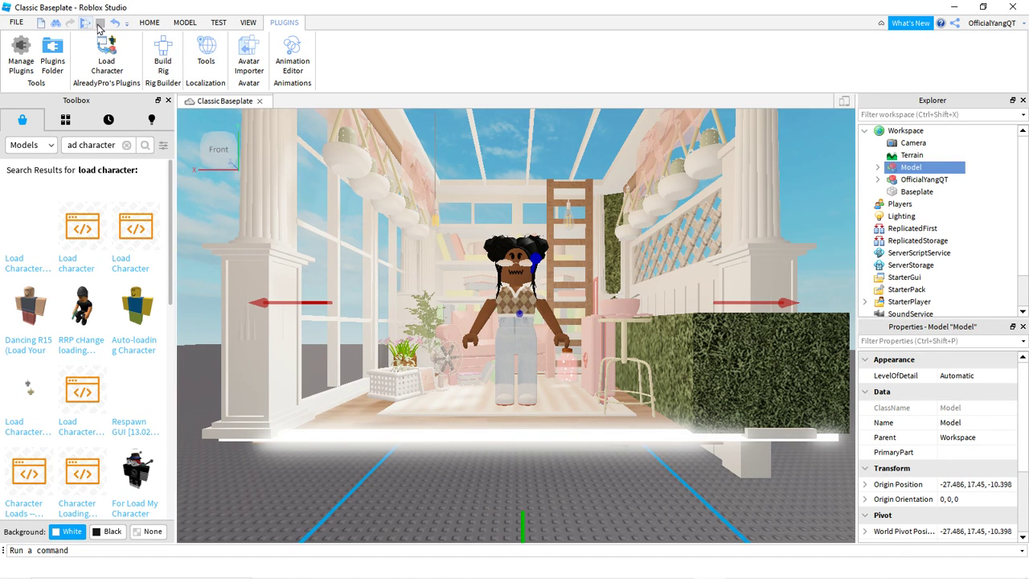
left_click(185, 23)
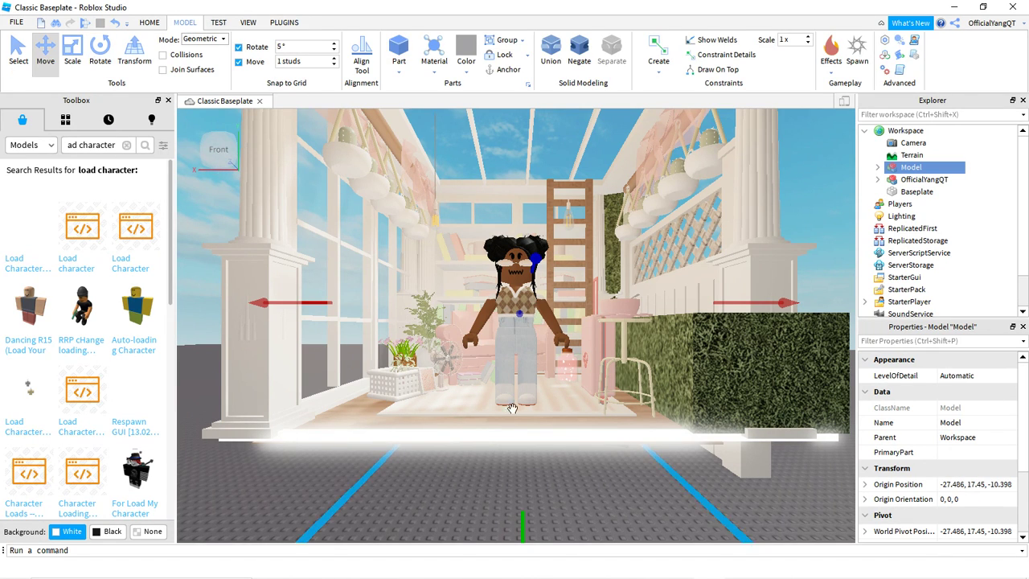
scroll(533, 415, "down", 1)
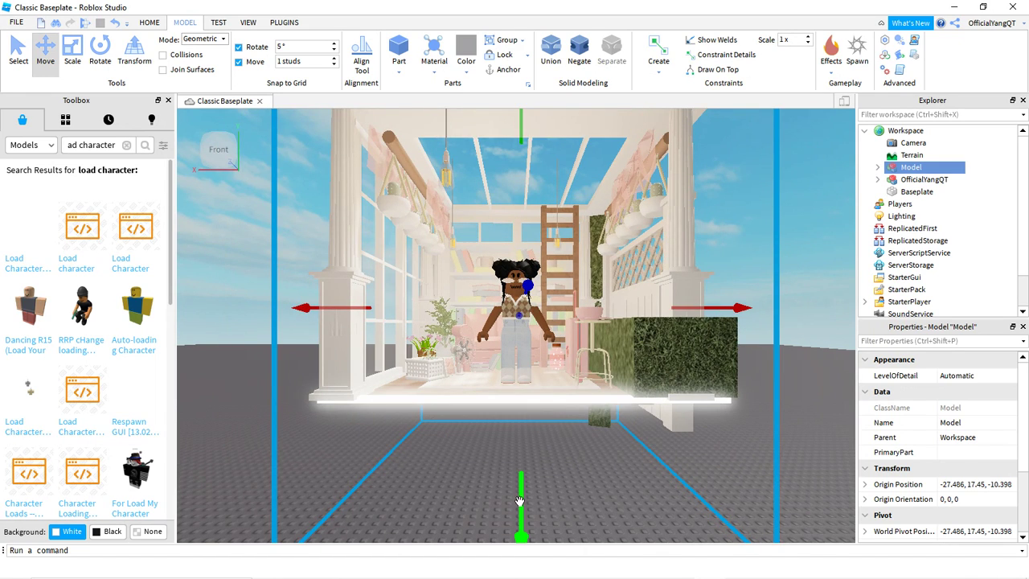
left_click_drag(521, 500, 519, 529)
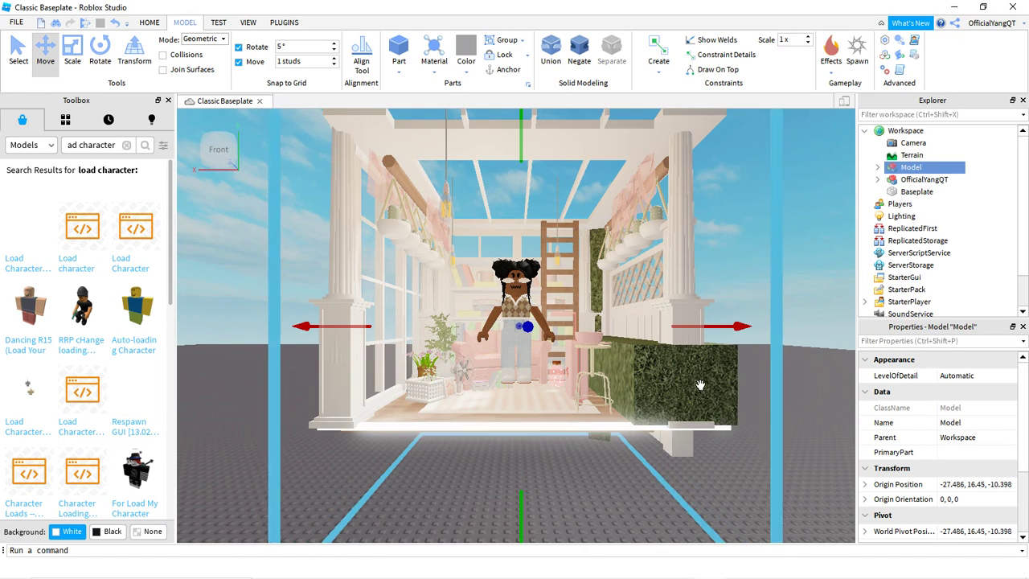
left_click(787, 291)
Move the character down onto the striped rug in the middle of the room
scroll(786, 291, "up", 5)
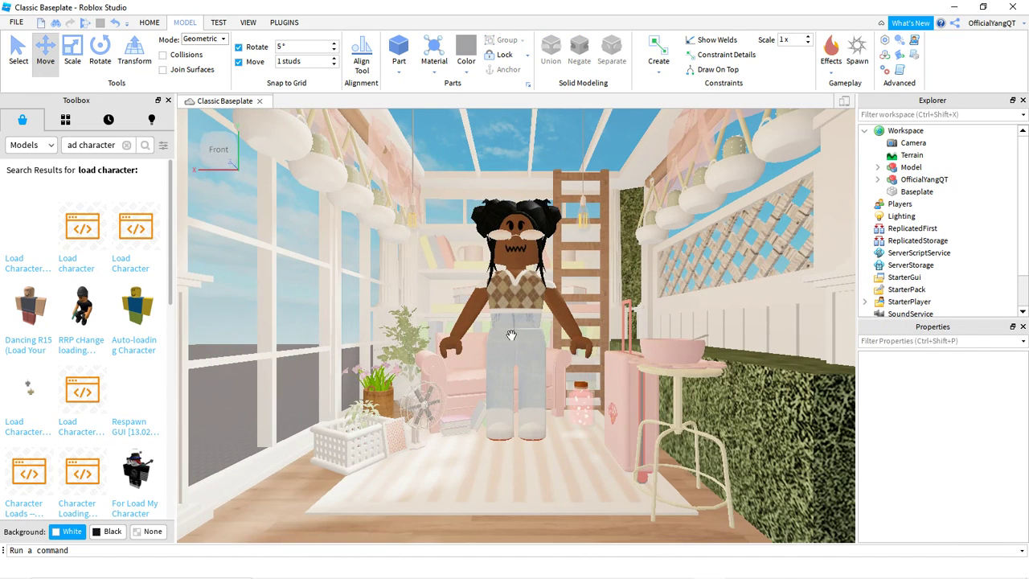
left_click_drag(512, 334, 501, 466)
left_click_drag(522, 422, 482, 481)
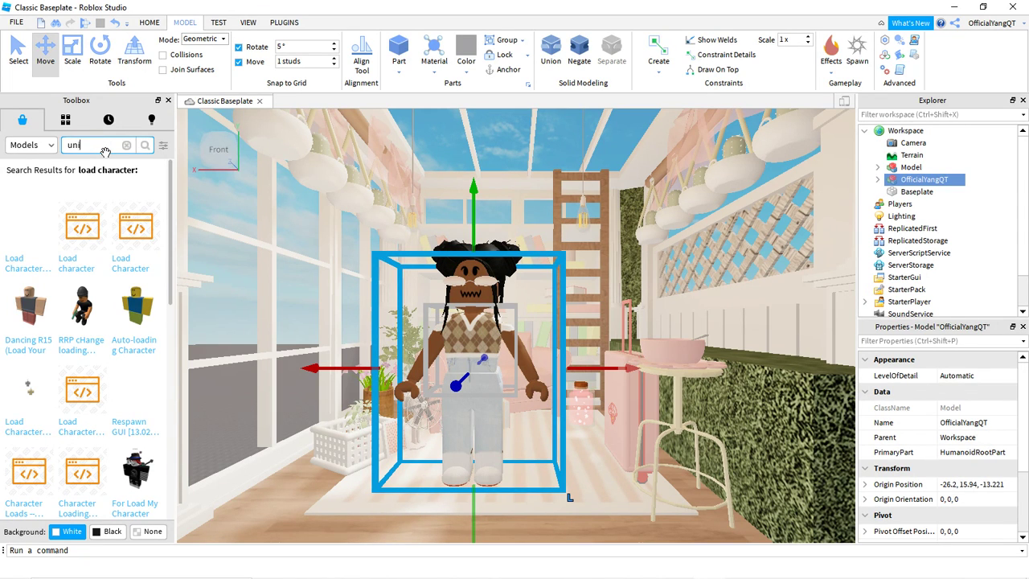
Search the Toolbox models for "unicorn" and insert the Cotton Candy unicorn
key("Return")
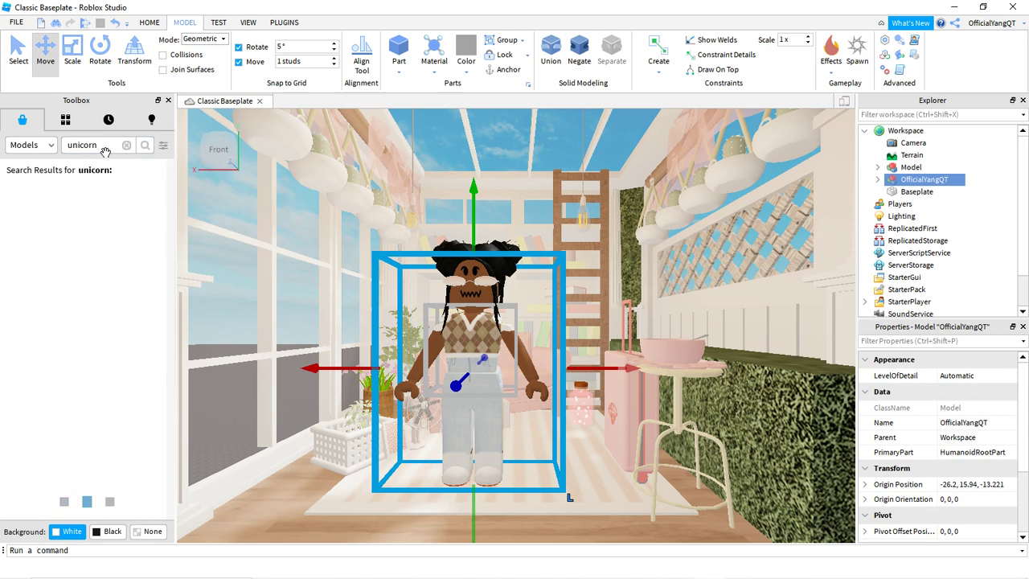
left_click_drag(171, 209, 171, 223)
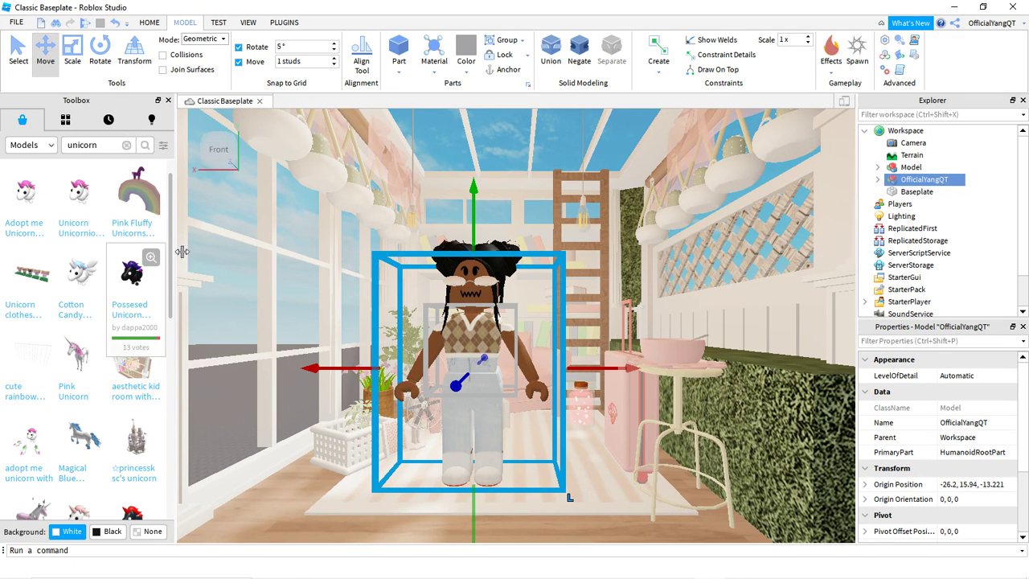
left_click(80, 283)
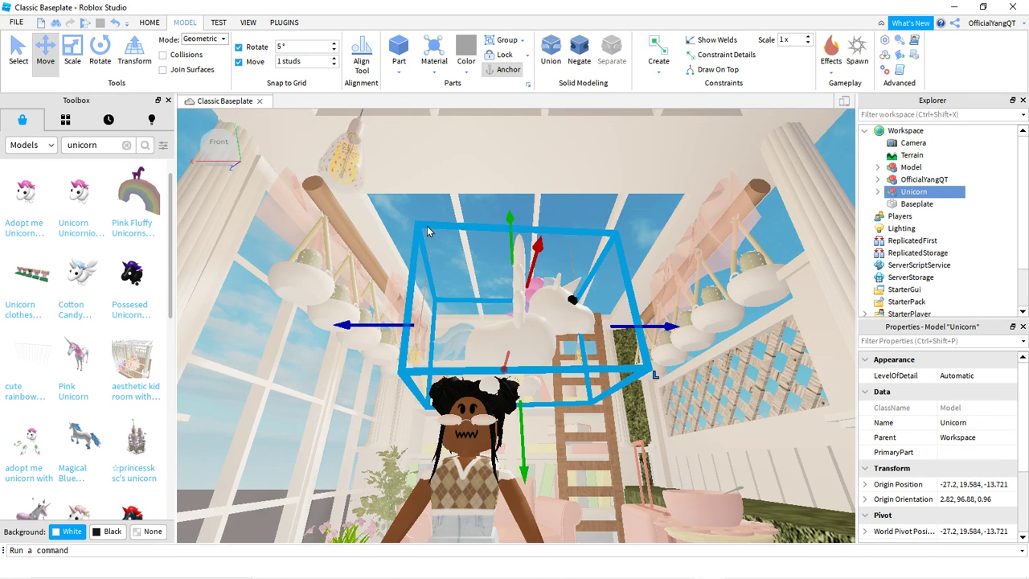
Undo the accidental move of the room model and place the unicorn at the back of the room by the ladder
left_click_drag(567, 335, 486, 403)
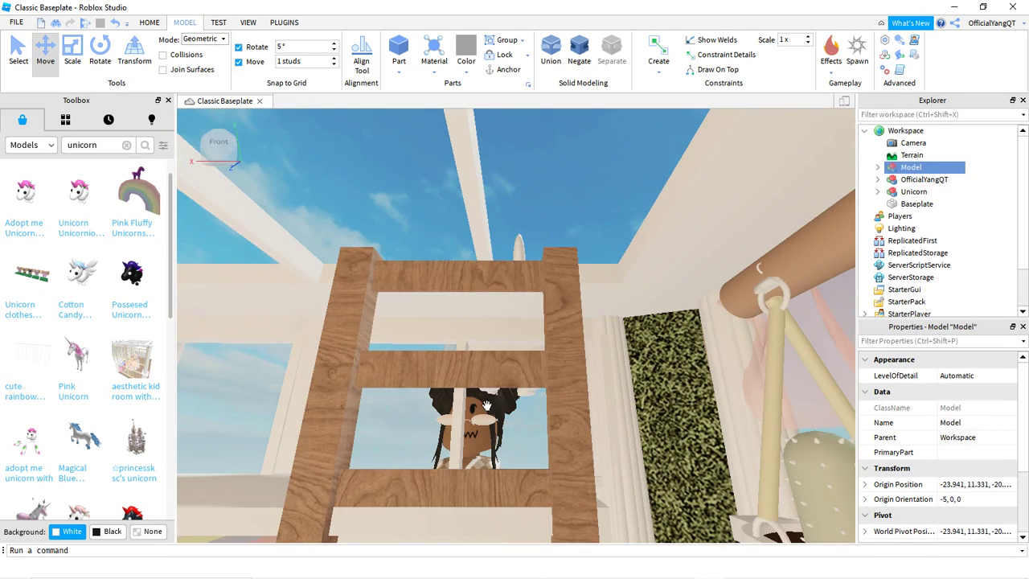
left_click(115, 24)
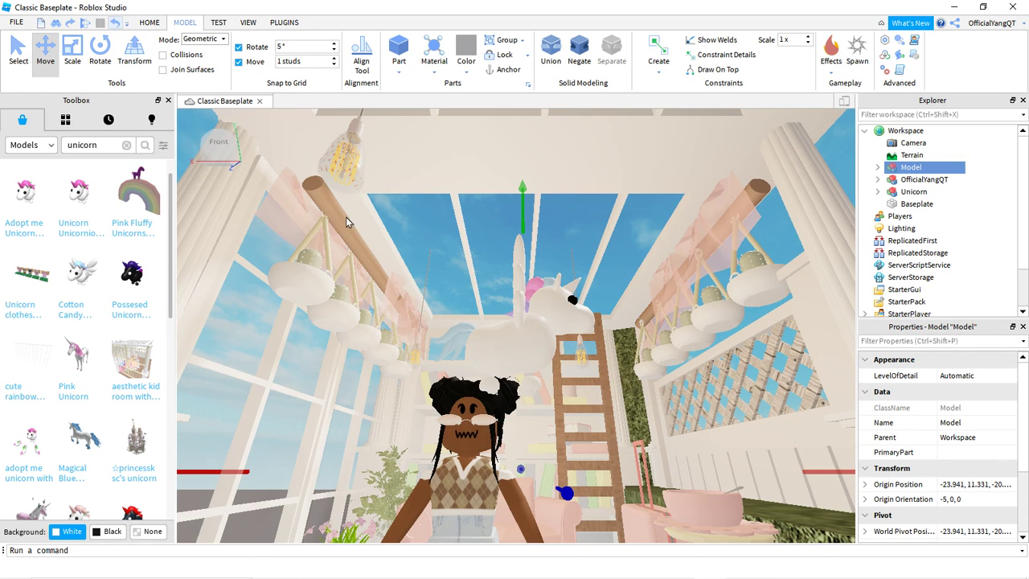
scroll(542, 455, "up", 2)
left_click(542, 455)
left_click_drag(542, 455, 587, 501)
left_click(404, 315)
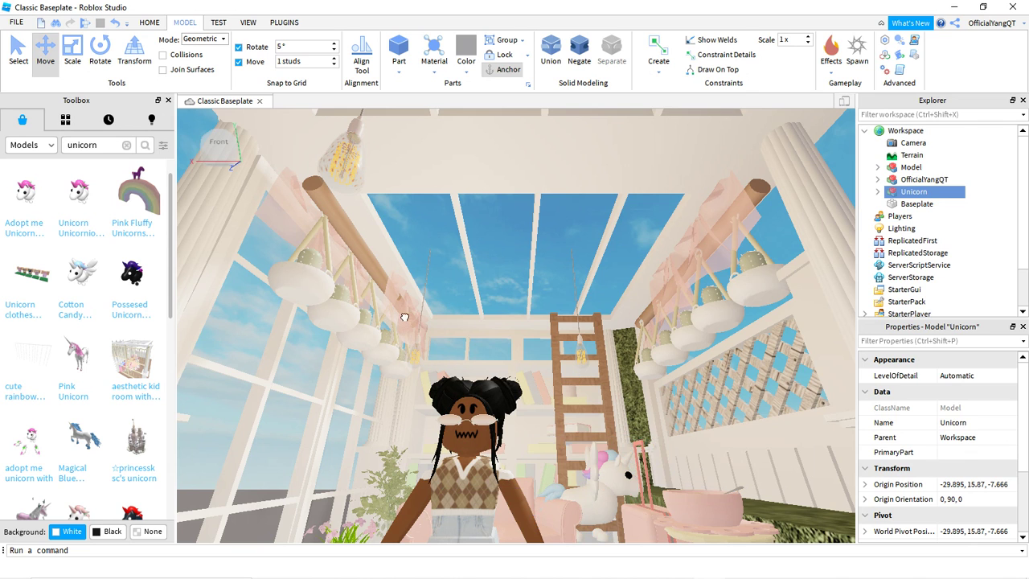
Move the unicorn lower, between the character and the pink suitcase in front of the sofa
left_click(217, 147)
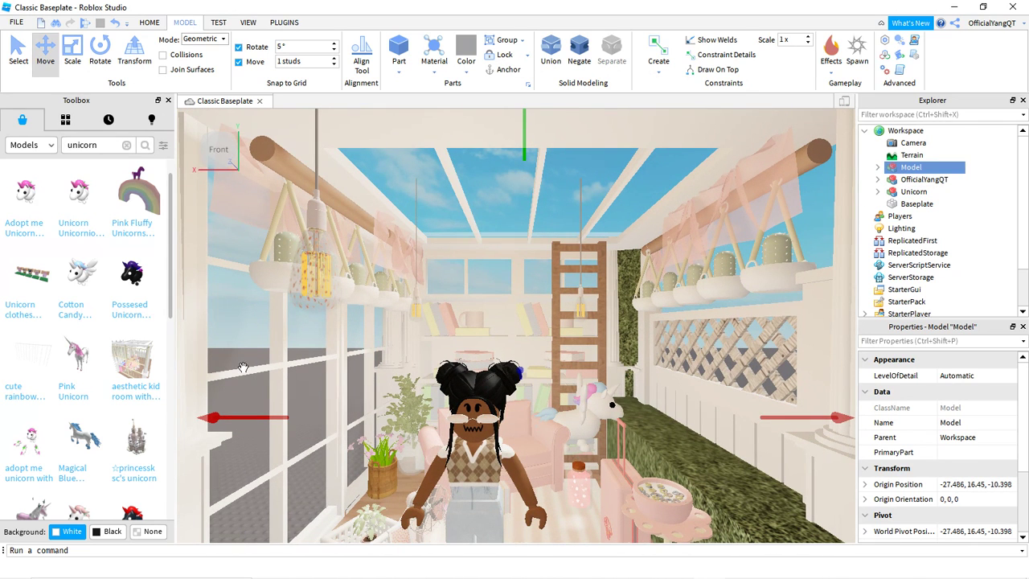
left_click(588, 414)
mouse_move(554, 520)
left_mouse_down()
mouse_move(555, 534)
mouse_move(568, 494)
mouse_move(571, 512)
left_mouse_up()
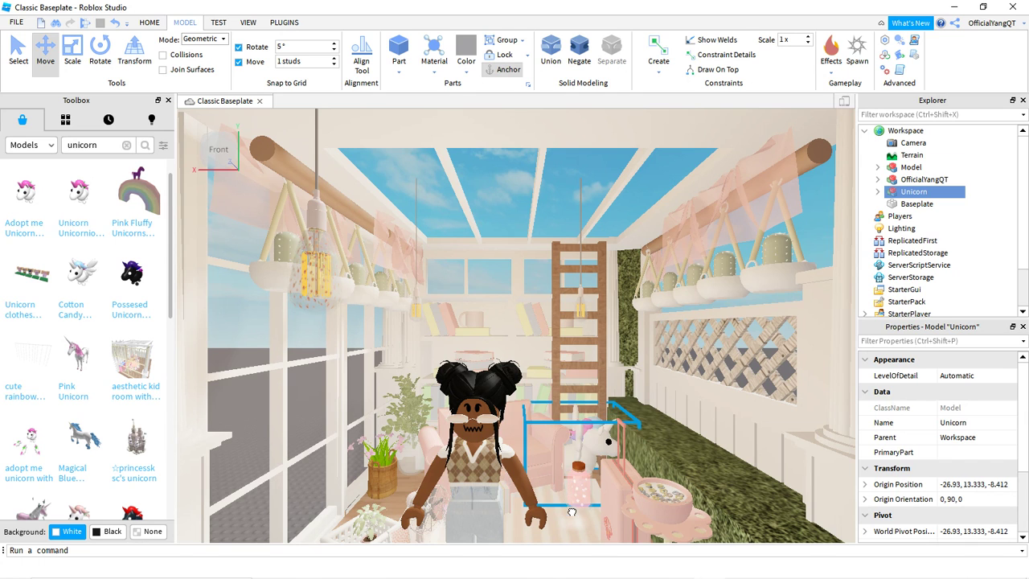
Move the character forward so it stands upright on the front part of the striped rug
left_click(482, 450)
left_click_drag(483, 450, 497, 498)
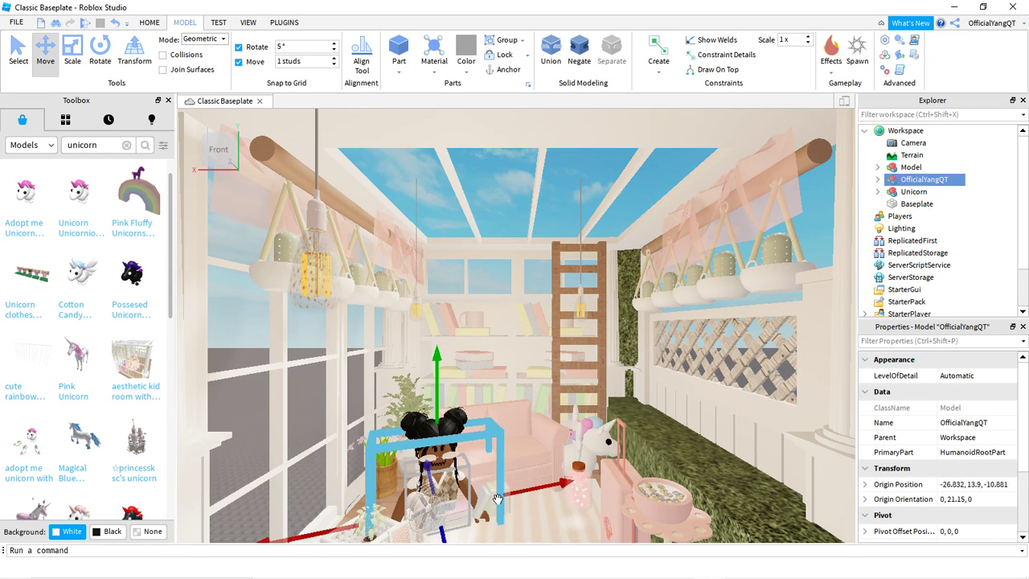
key("s")
key("a")
key("s")
key("w")
key("d")
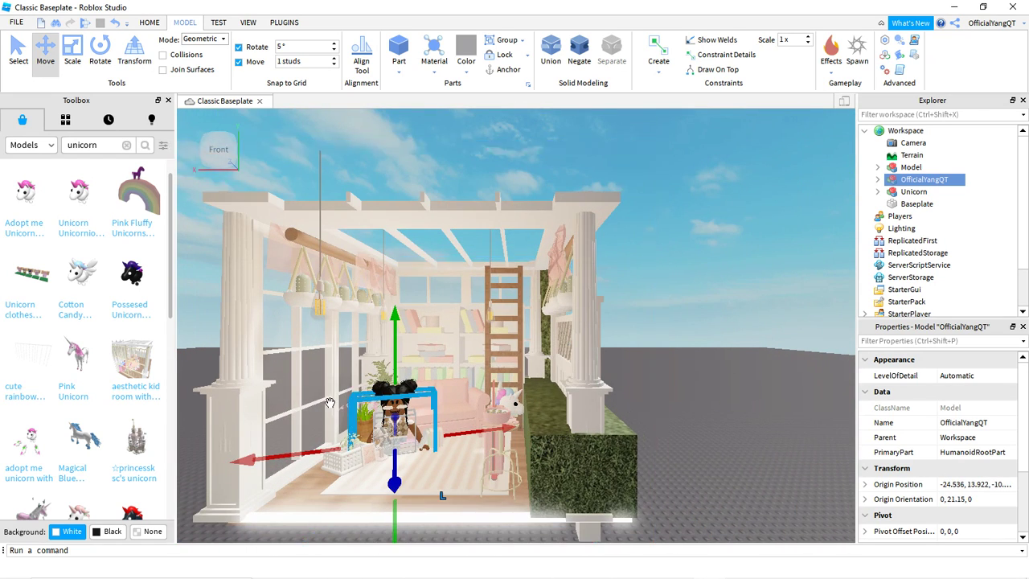
left_click_drag(403, 420, 430, 477)
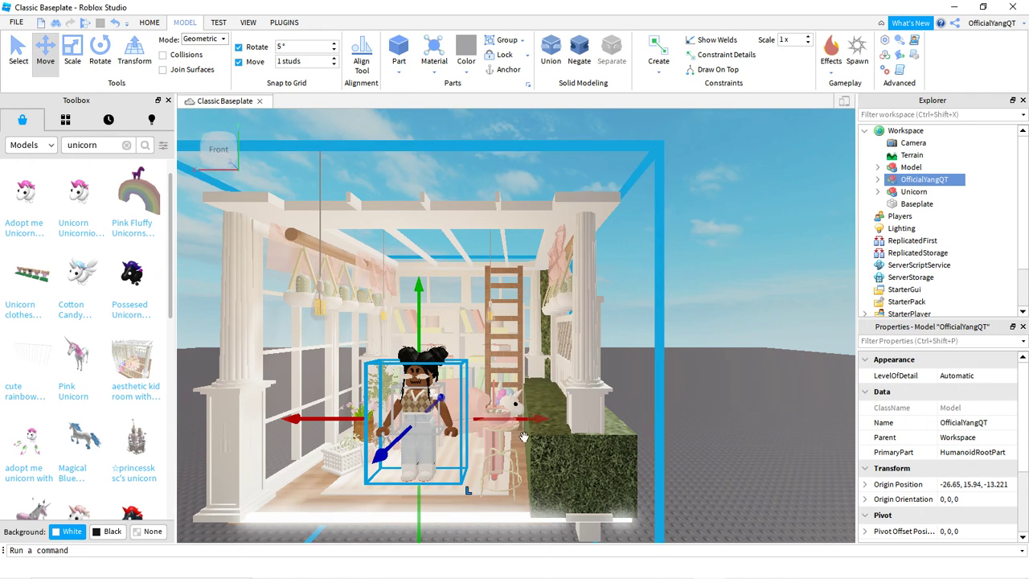
Move the unicorn onto the rug beside the character and rotate it 60° toward the front of the room
left_click(504, 399)
left_click_drag(504, 400, 481, 460)
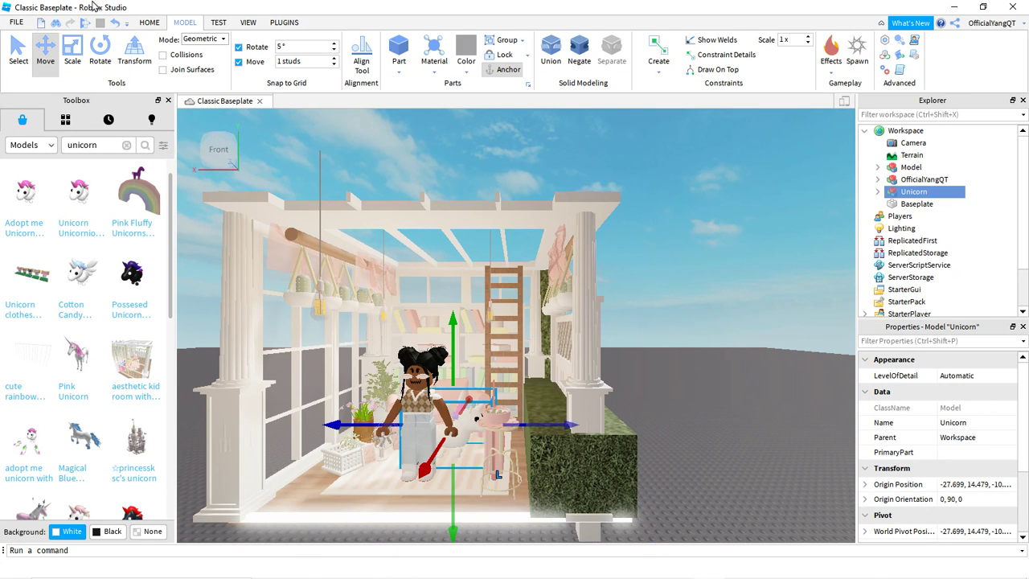
left_click(97, 54)
left_click_drag(455, 451, 401, 443)
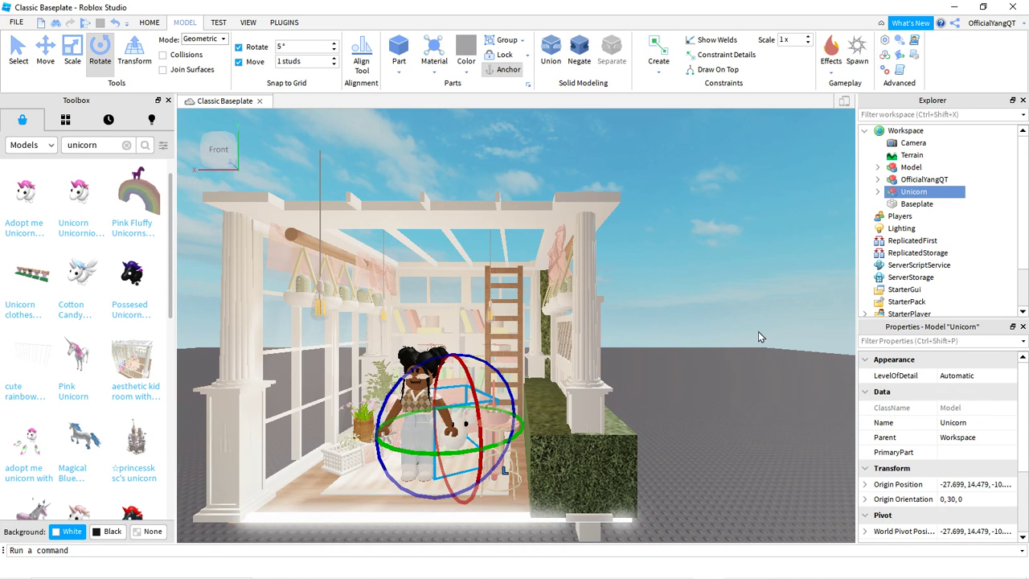
left_click(758, 335)
Shift the character toward the planter side of the rug and raise it 3 studs out of the floor
left_click_drag(411, 394, 402, 446)
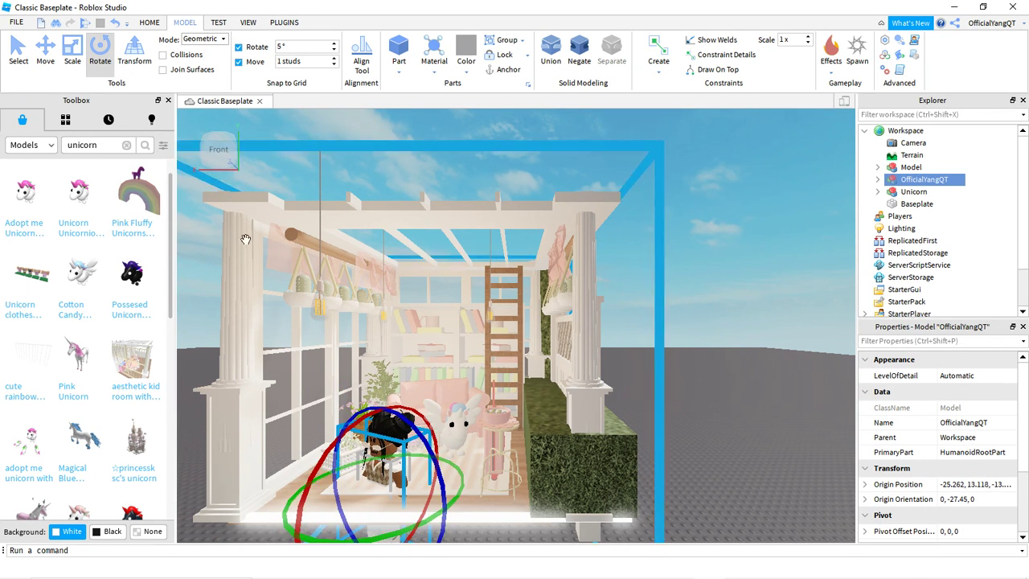
left_click(45, 50)
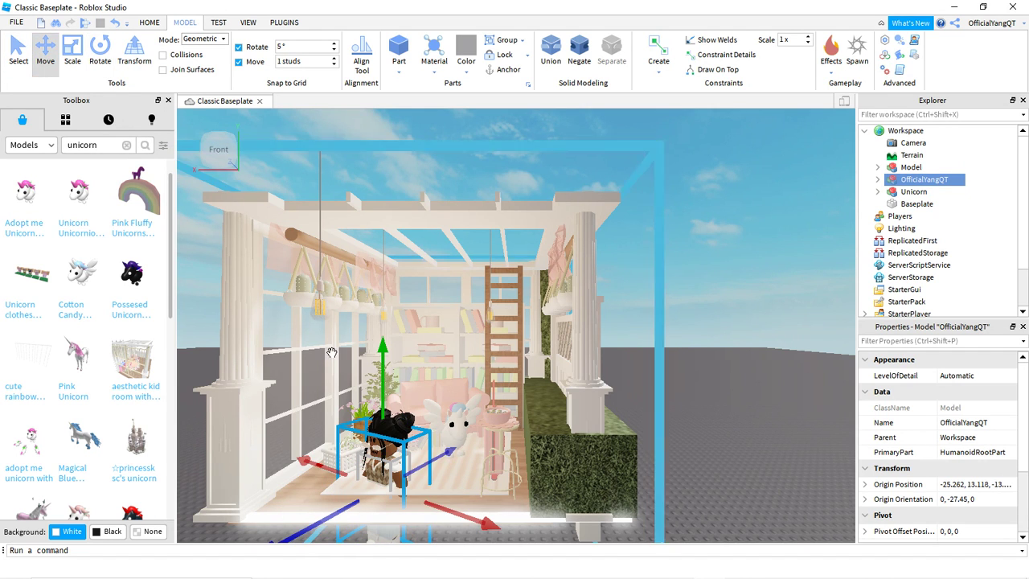
left_click_drag(383, 382, 370, 318)
left_click(716, 313)
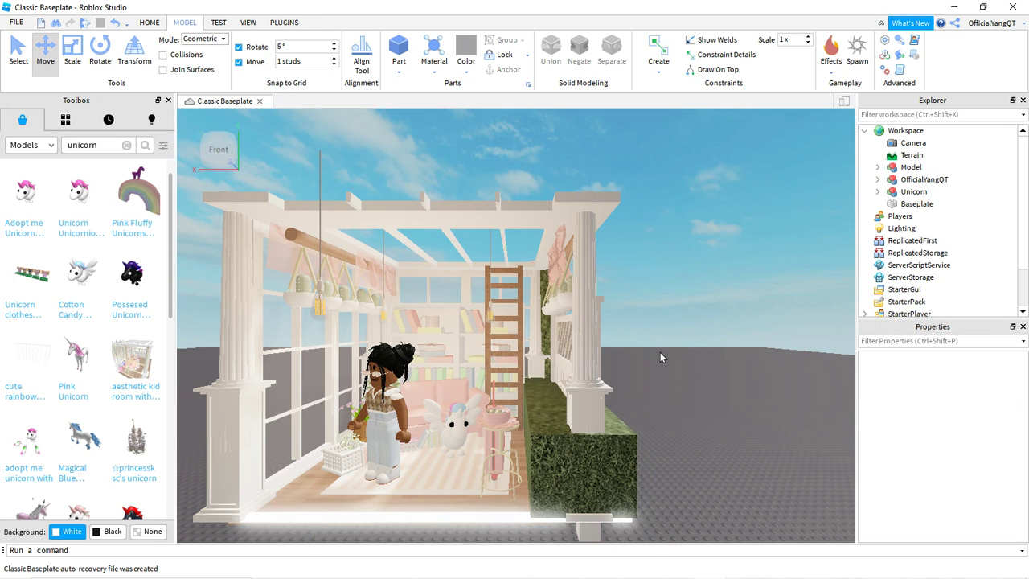
Rotate the character 25° about its vertical axis to face the front of the room
left_click(379, 394)
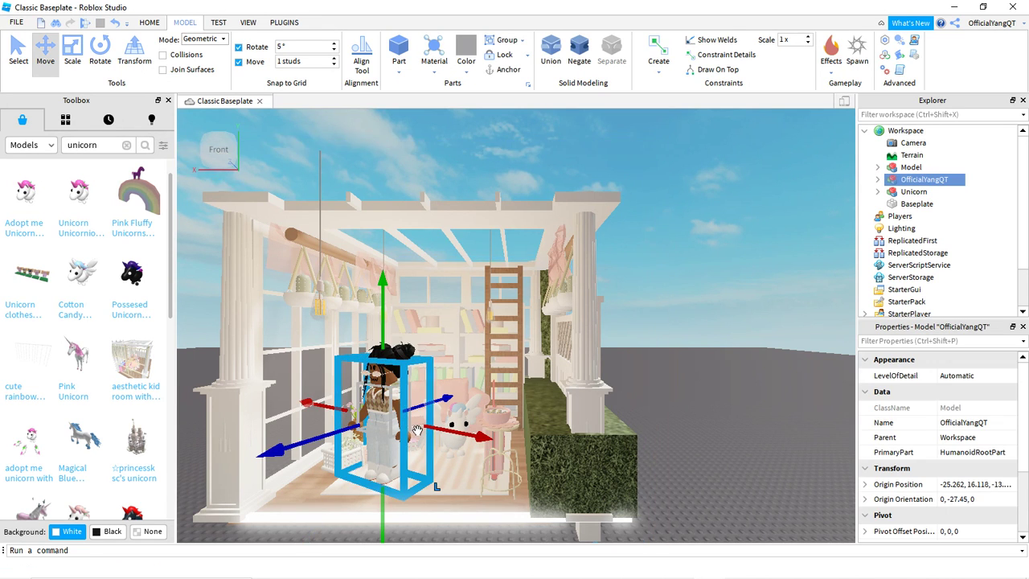
left_click(100, 51)
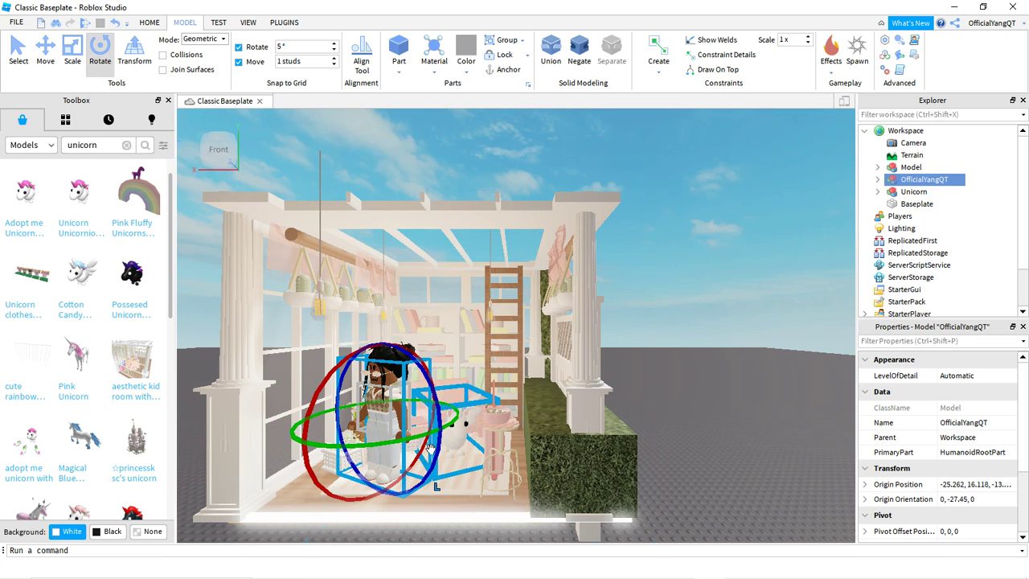
left_click_drag(394, 440, 467, 422)
left_click(699, 365)
key("a")
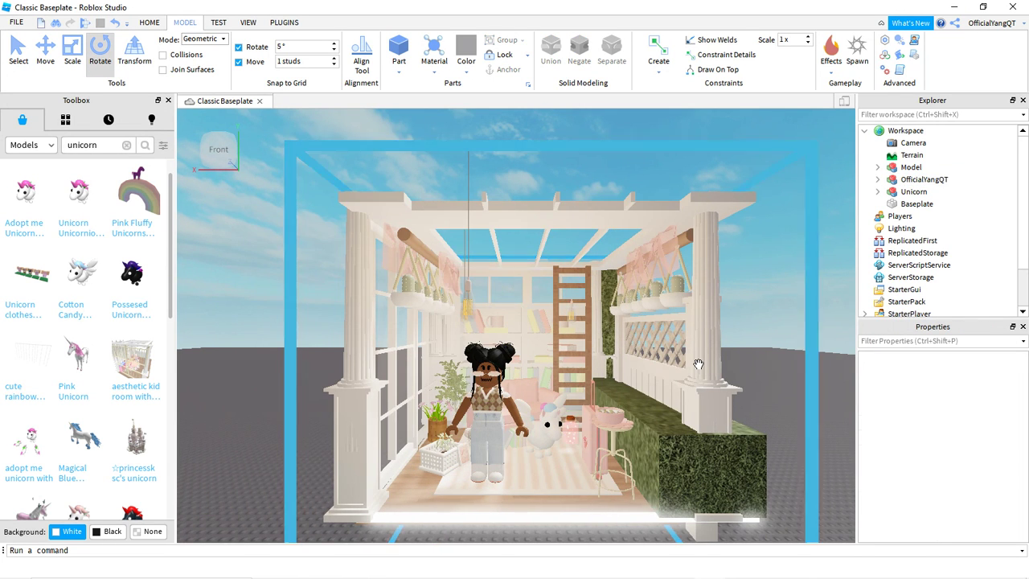
scroll(699, 364, "up", 2)
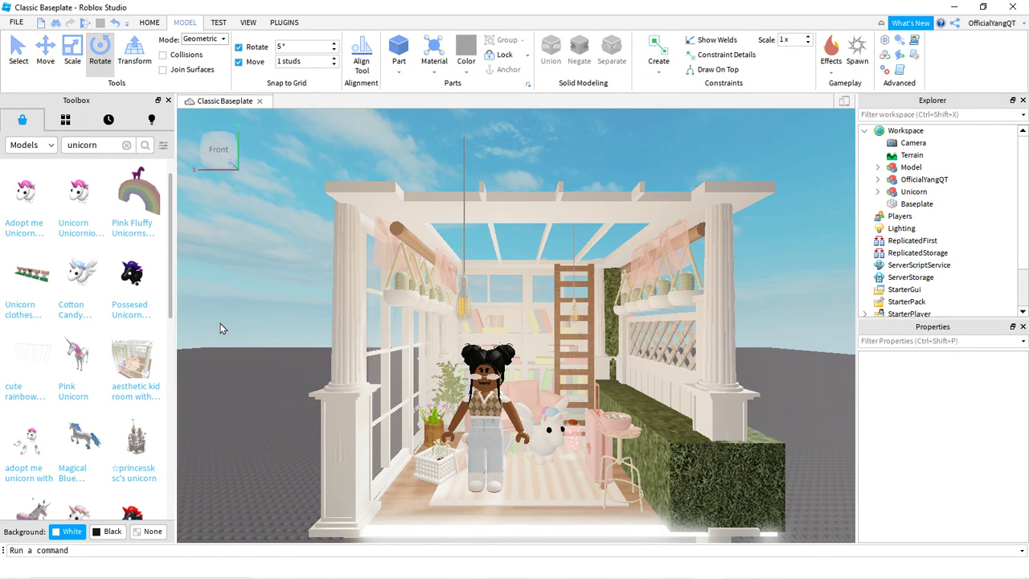
scroll(430, 367, "up", 5)
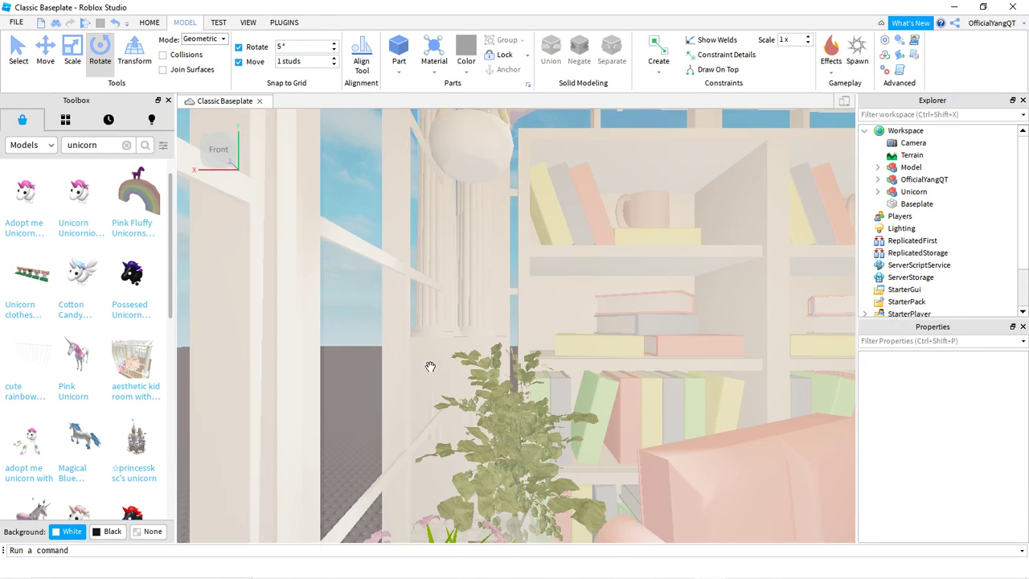
scroll(430, 366, "down", 5)
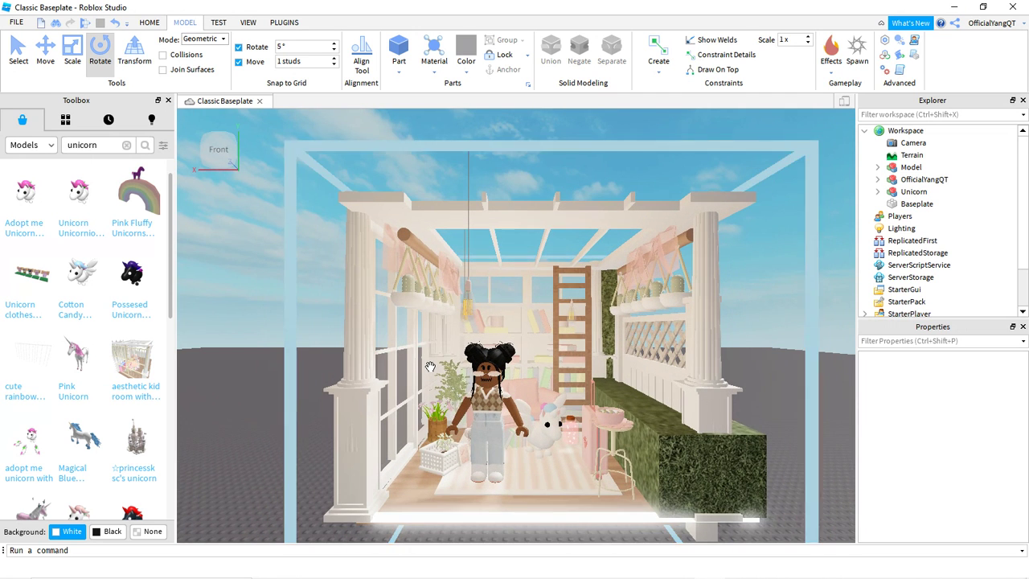
Search the Toolbox models for "sky" and insert the Pink Sky
left_click(408, 200)
left_click(268, 221)
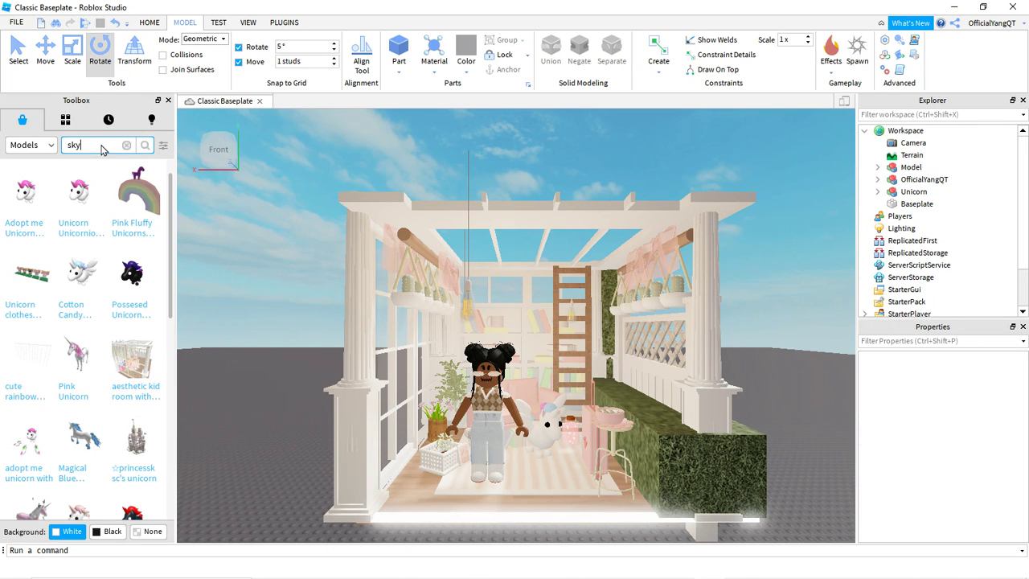
key("Return")
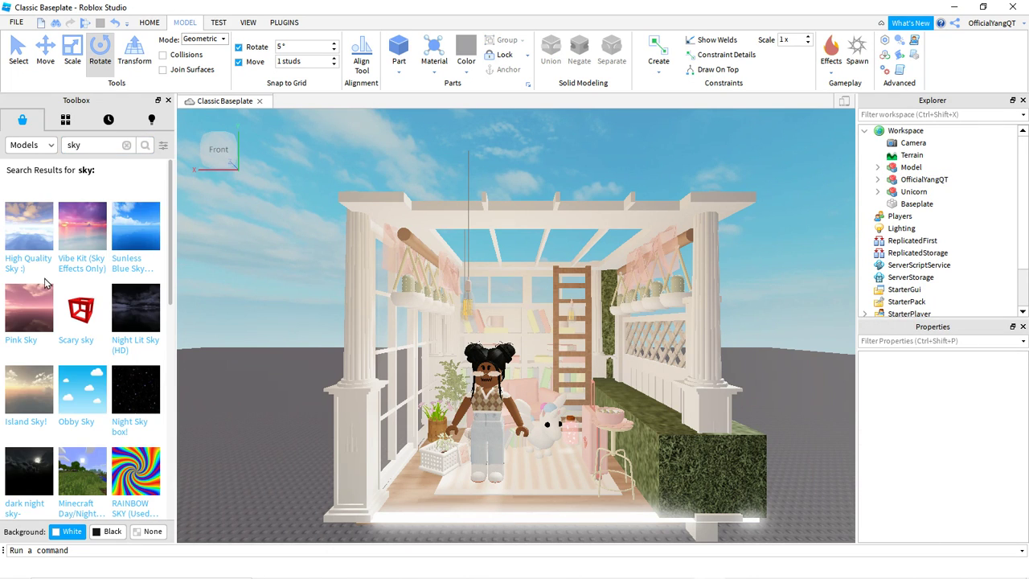
left_click(32, 308)
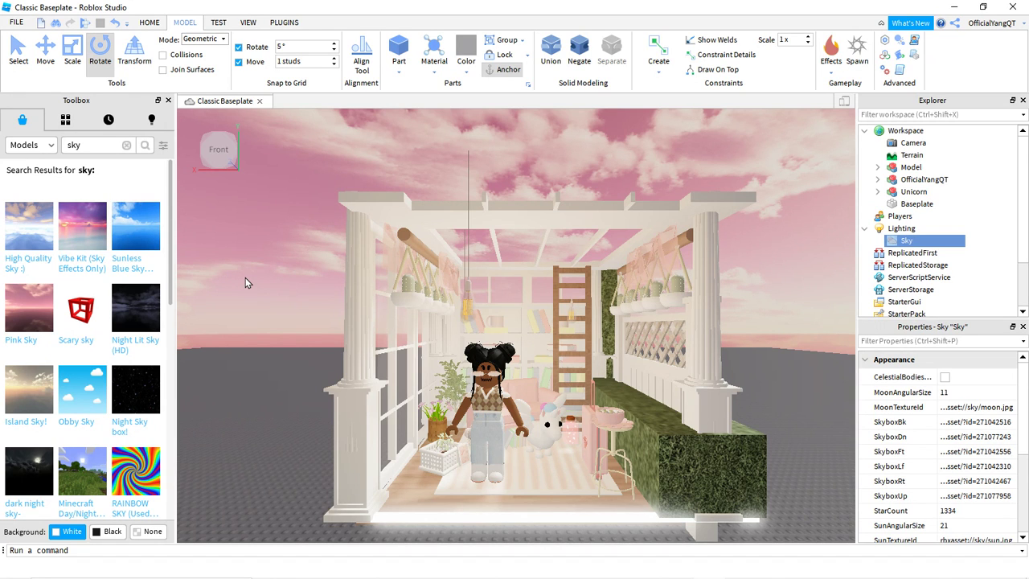
left_click(250, 330)
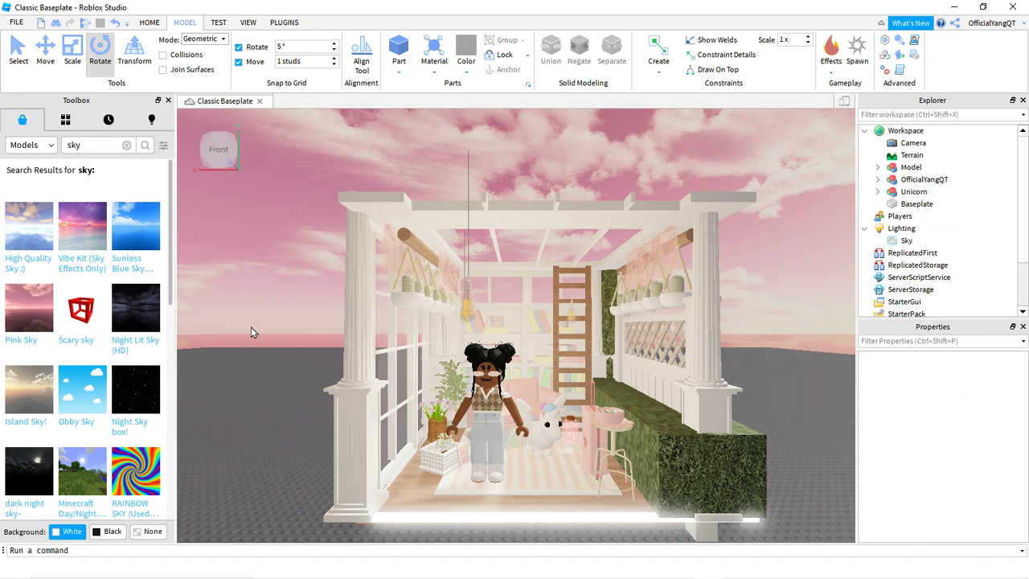
Look around the room and its surroundings under the pink sky, ending in a straight front view
scroll(251, 330, "up", 5)
scroll(251, 328, "up", 3)
scroll(251, 328, "down", 6)
right_click_drag(251, 328, 250, 281)
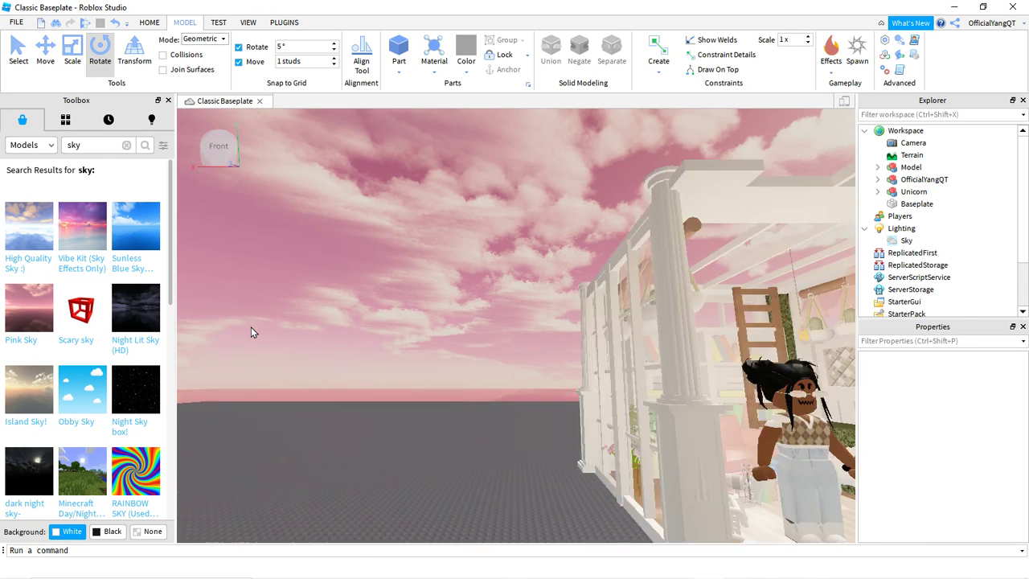
scroll(251, 331, "up", 5)
left_click(226, 179)
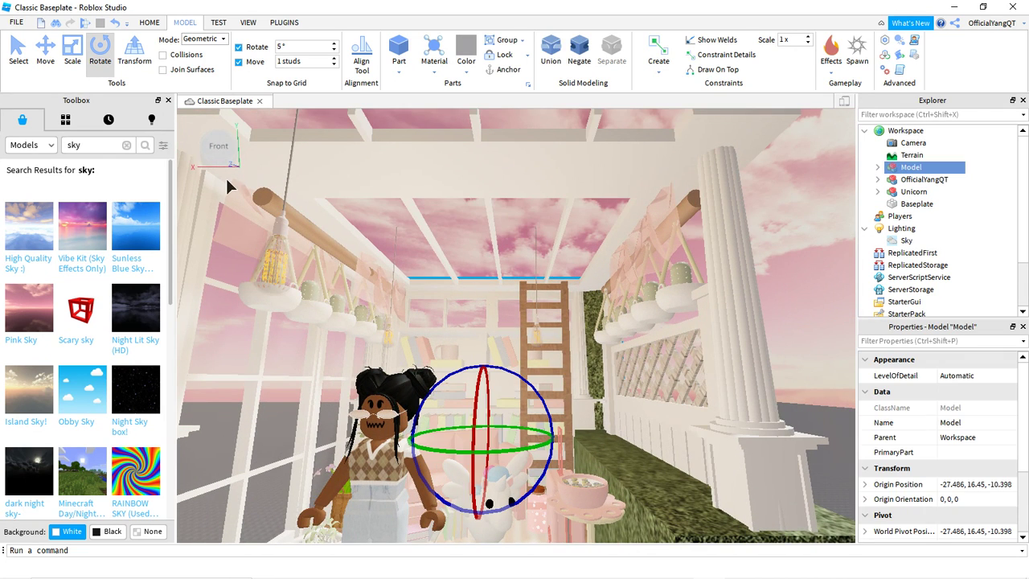
left_click(217, 152)
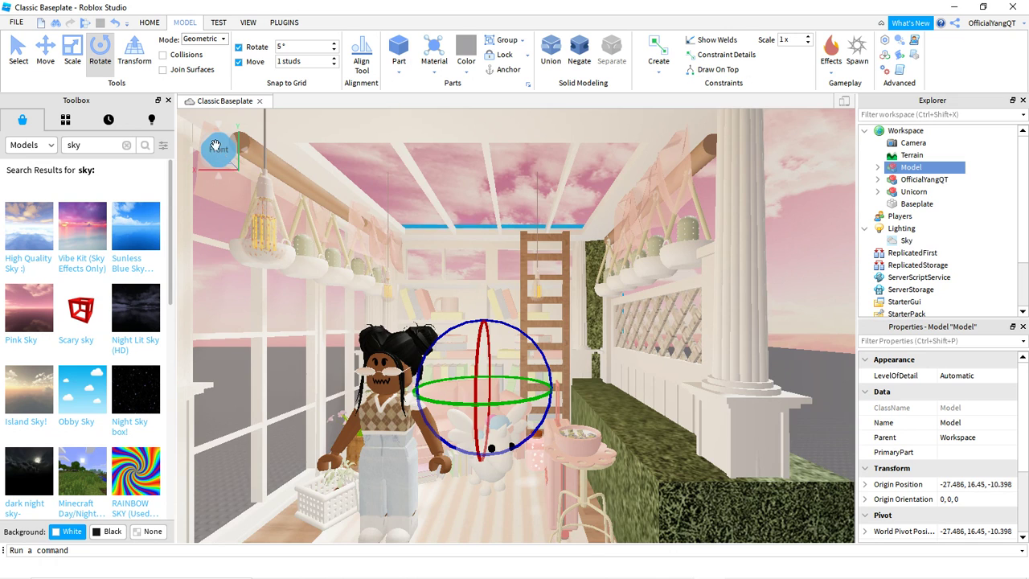
key("a")
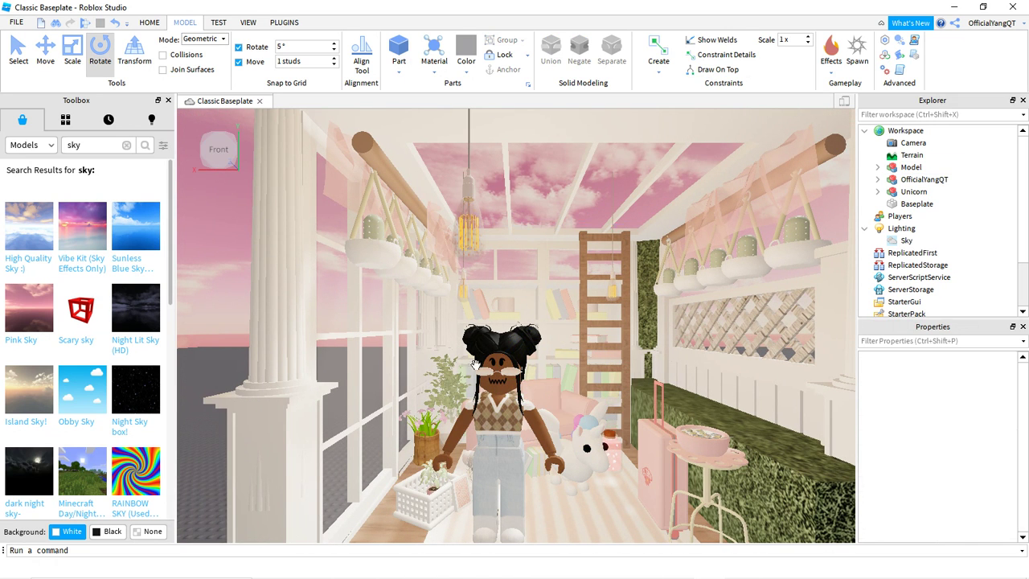
Focus on the character and examine how it stands on the striped rug from the front, top and left views
left_click(482, 412)
key("f")
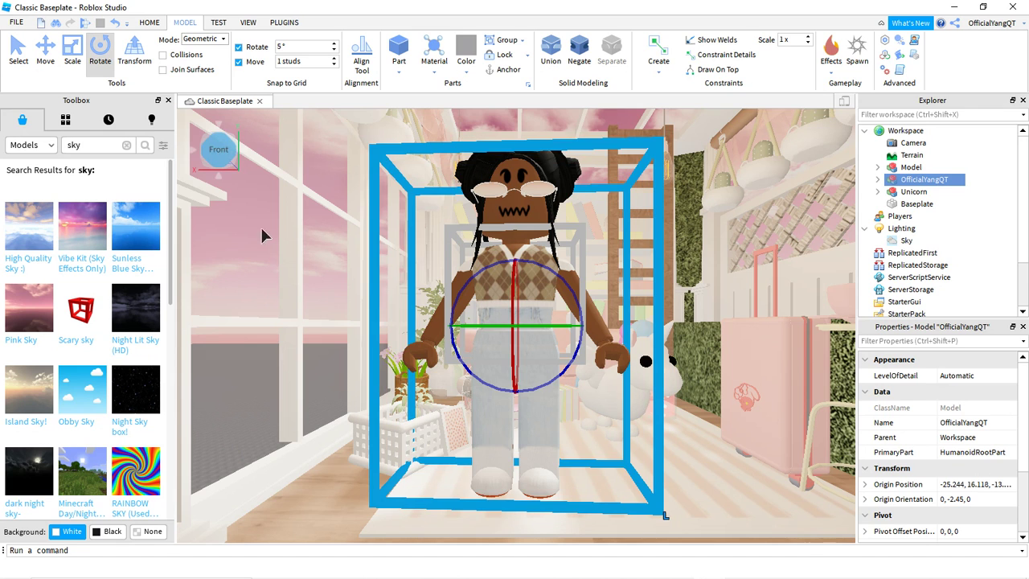
left_click(230, 287)
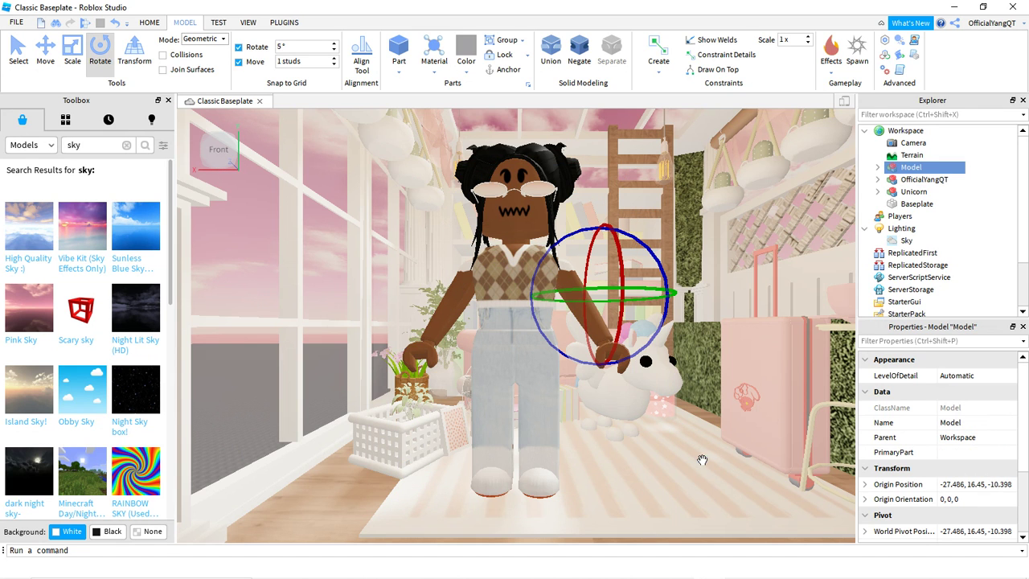
left_click(634, 463)
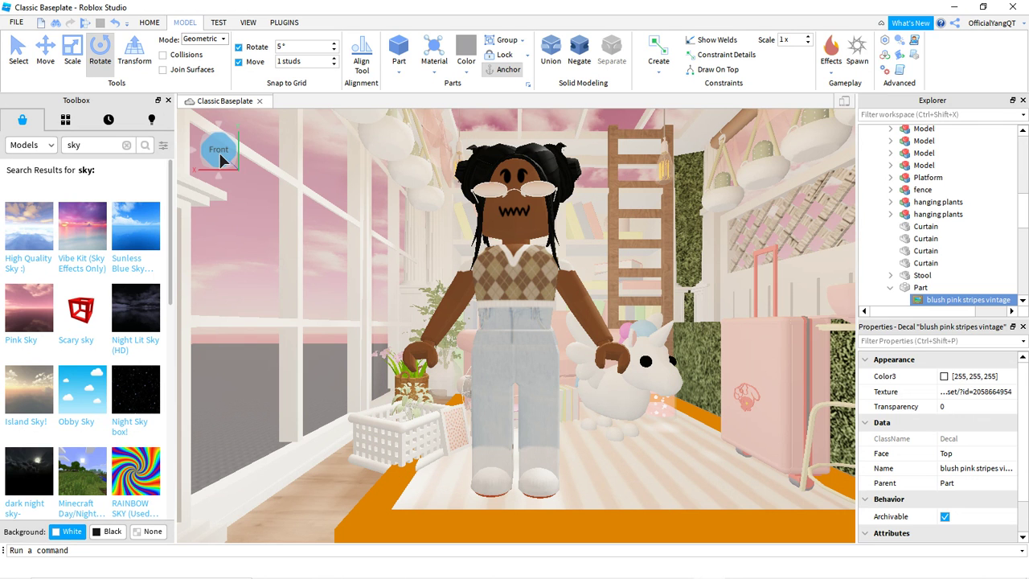
left_click(217, 124)
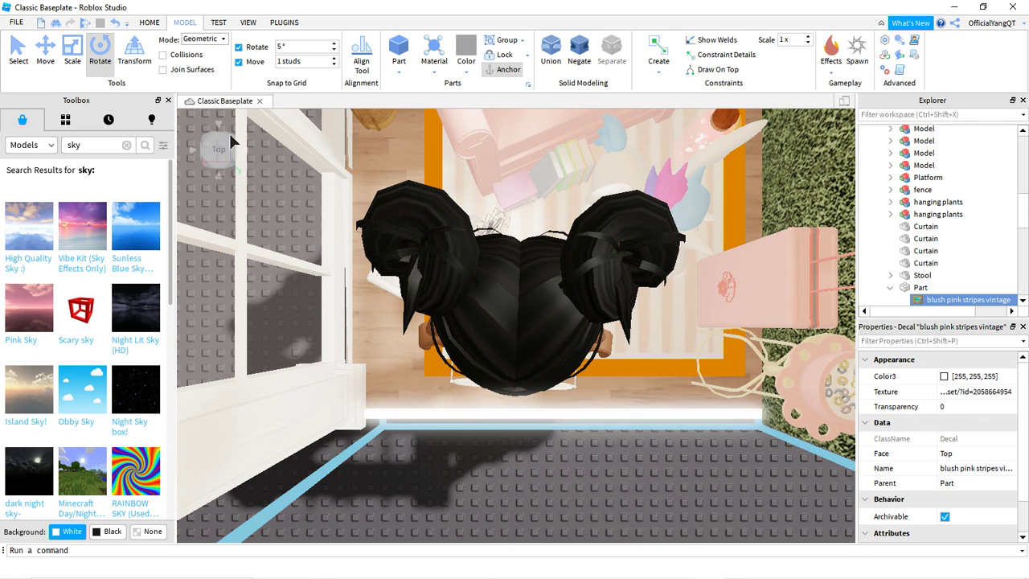
left_click(243, 148)
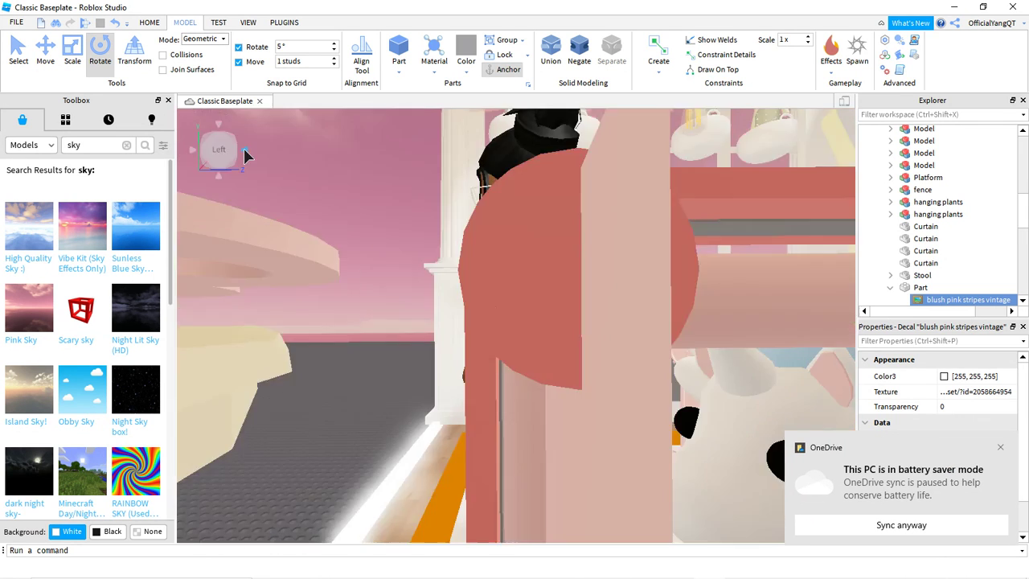
left_click(243, 148)
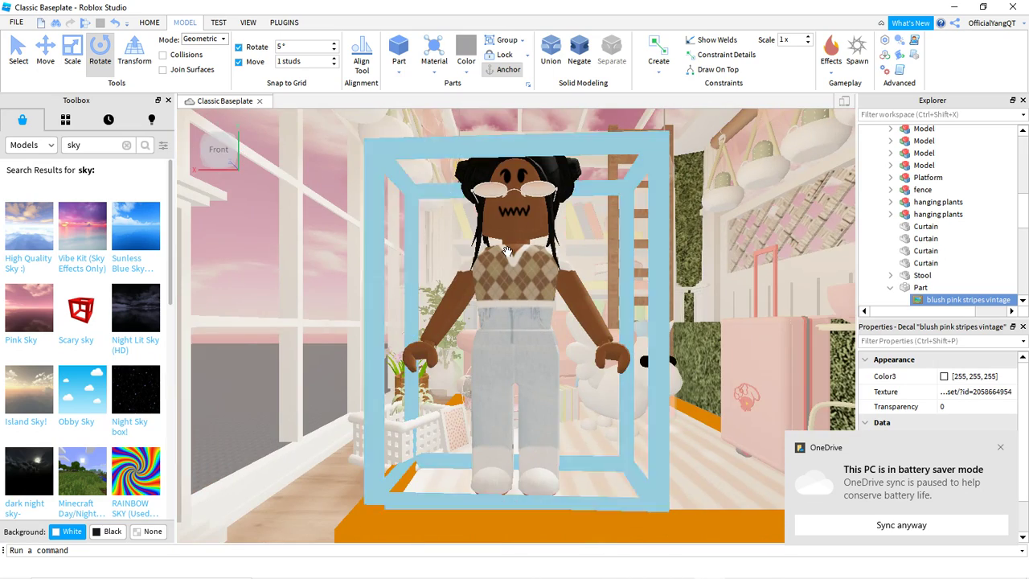
Select the whole room model and move it slightly downward, leaving the character and unicorn in place
scroll(507, 251, "down", 3)
key("a")
scroll(508, 252, "down", 2)
key("d")
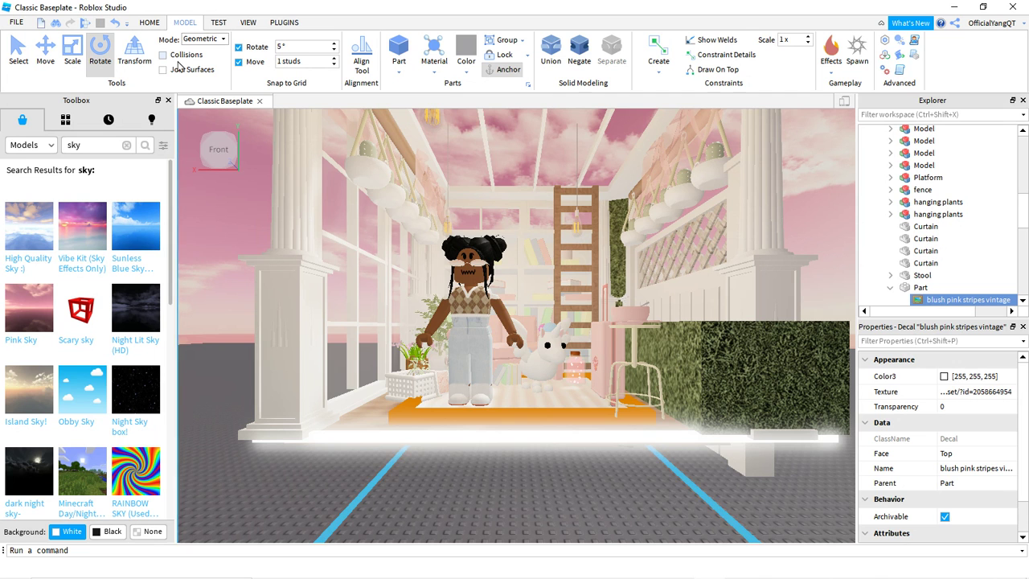
key("w")
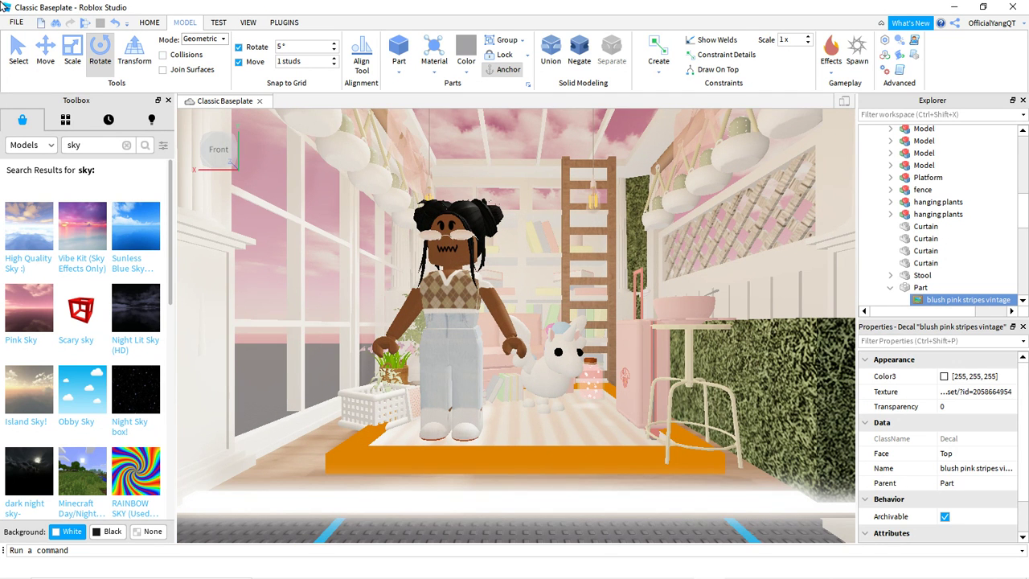
key("a")
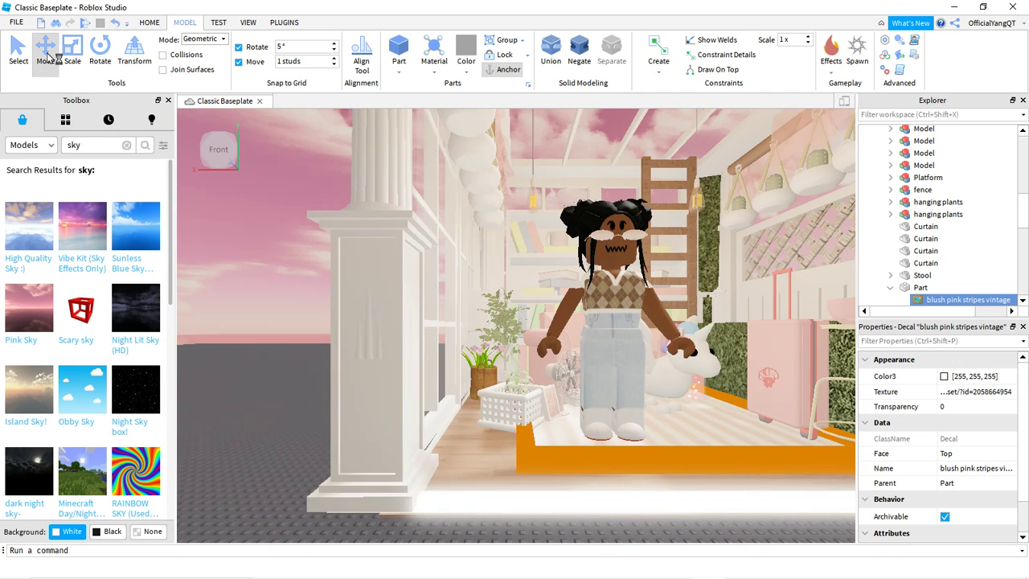
key("s")
left_click(609, 354)
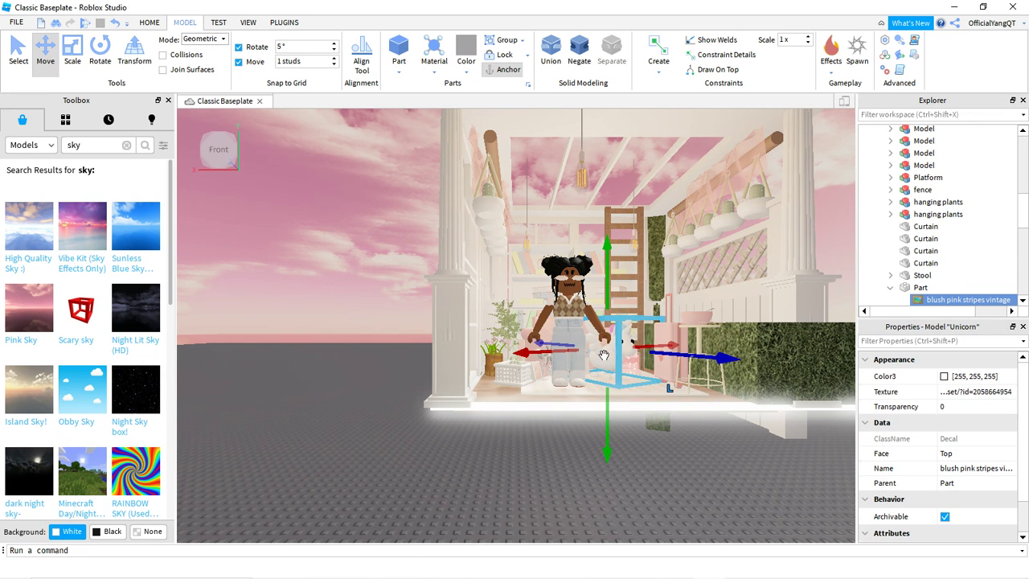
left_click(554, 400)
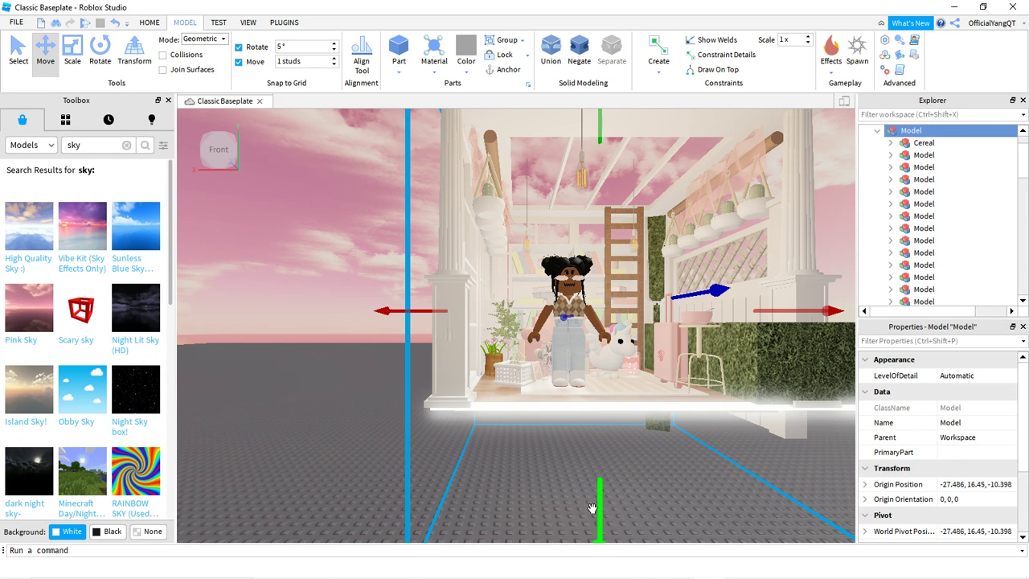
left_click_drag(599, 506, 598, 537)
left_click(313, 456)
Move the character down and forward so its feet rest on the striped rug of the lowered room
scroll(313, 456, "up", 5)
key("a")
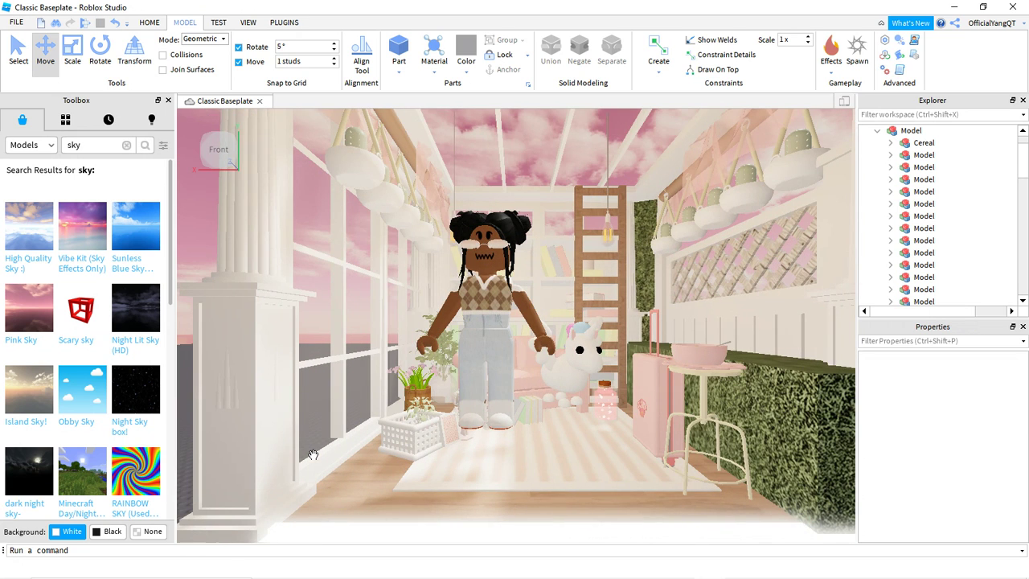
left_click_drag(495, 411, 496, 471)
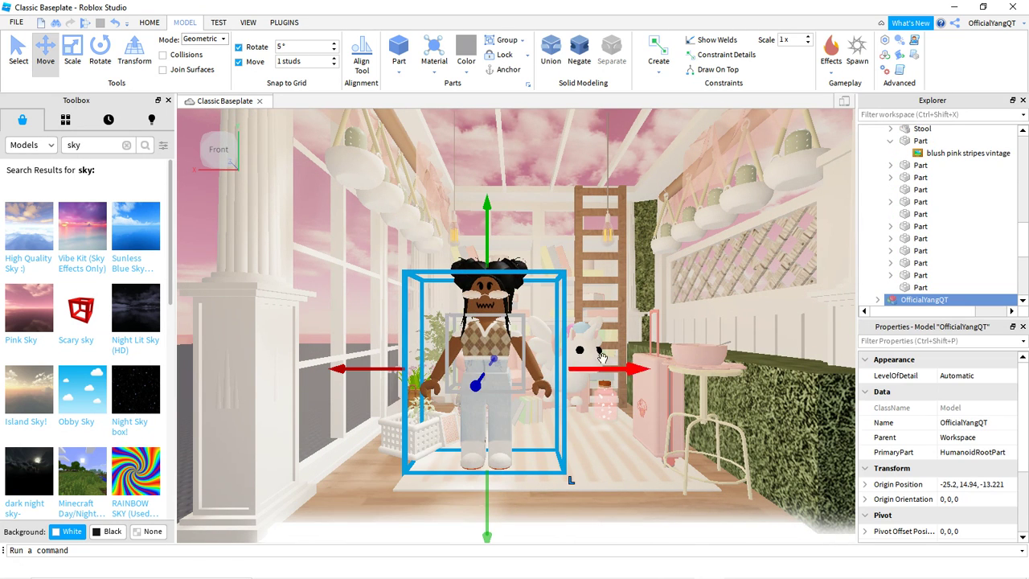
Select the character model and expand it in the object hierarchy to show its body parts
left_click_drag(590, 396, 600, 478)
left_click(200, 231)
scroll(200, 230, "up", 3)
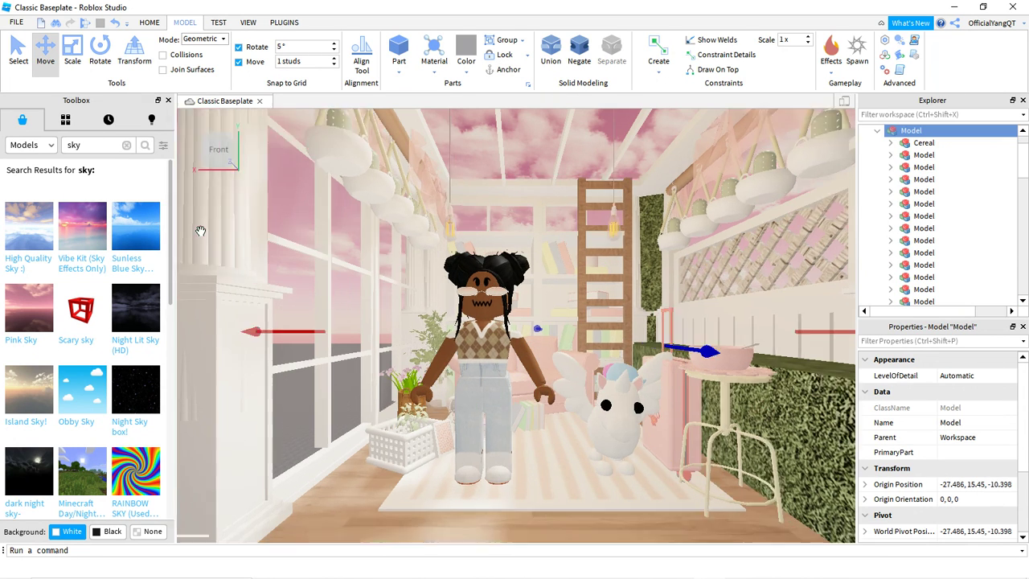
scroll(200, 231, "down", 2)
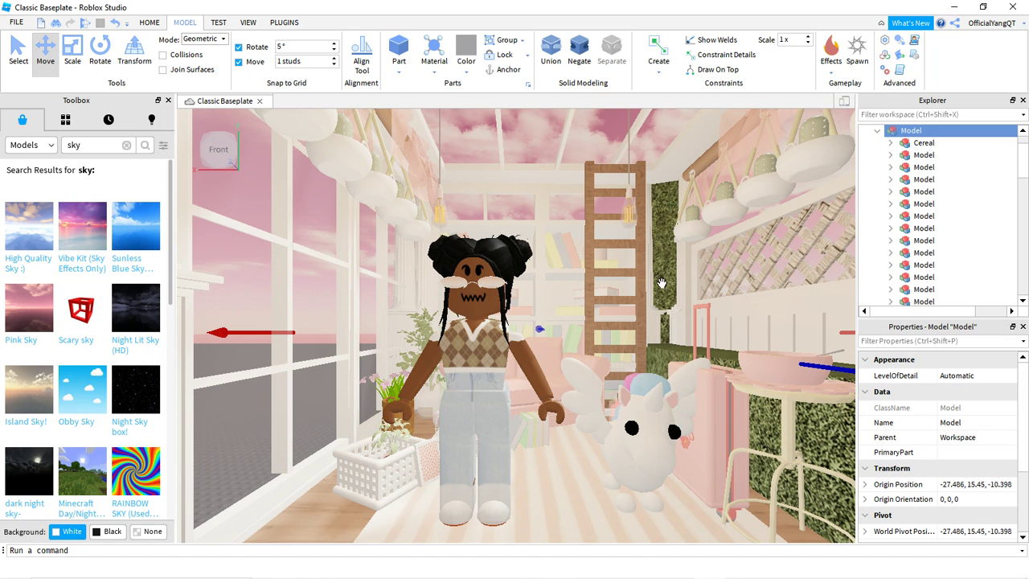
key("d")
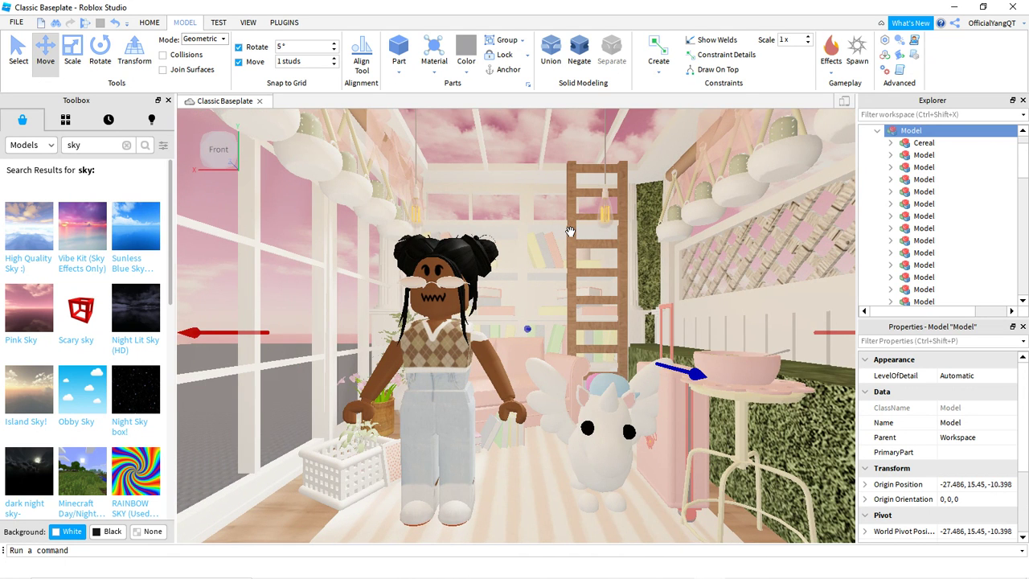
left_click(434, 352)
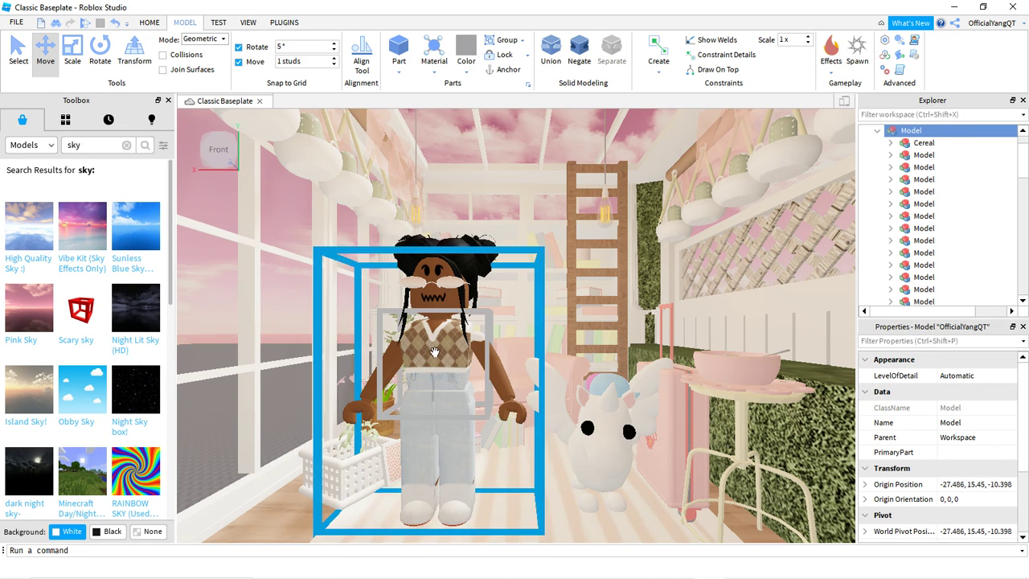
left_click(916, 201)
left_click(909, 275, "shift")
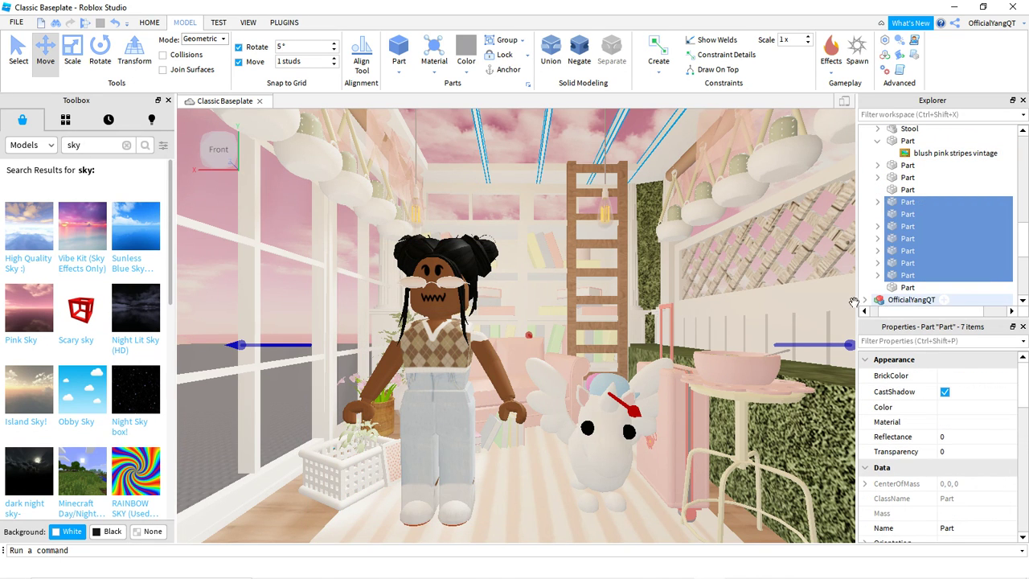
left_click(876, 300)
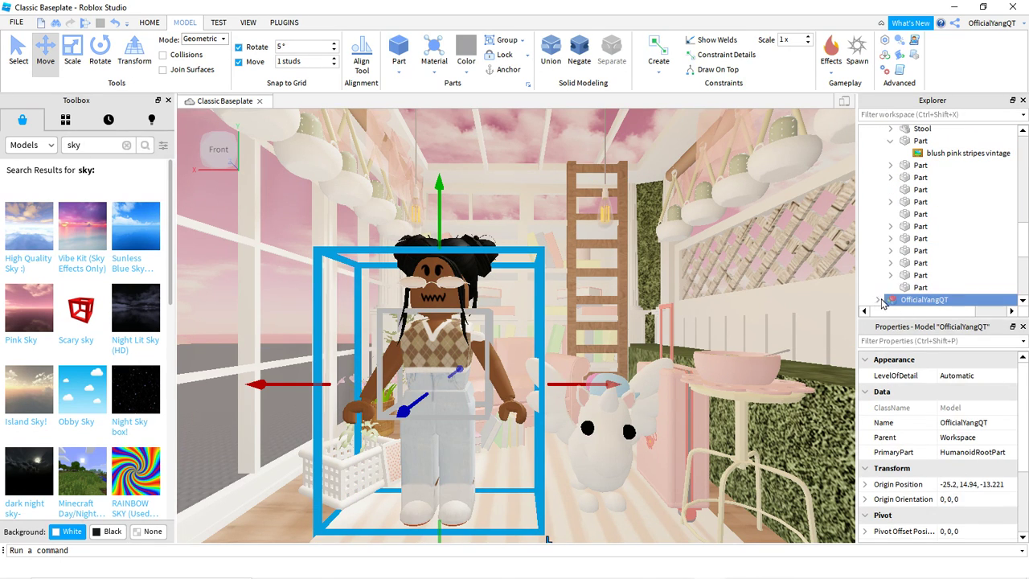
left_click(878, 300)
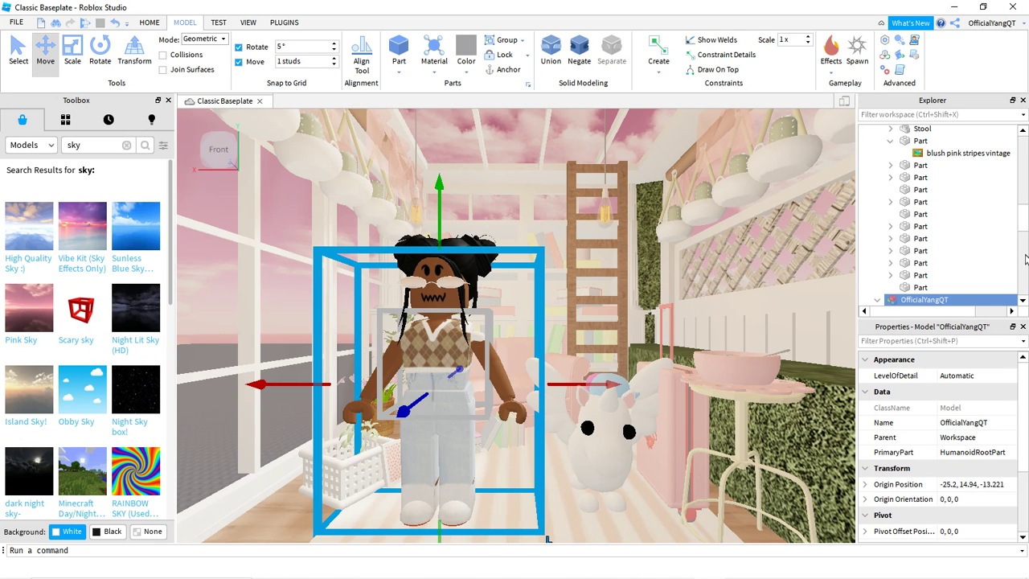
left_click_drag(1026, 239, 1025, 257)
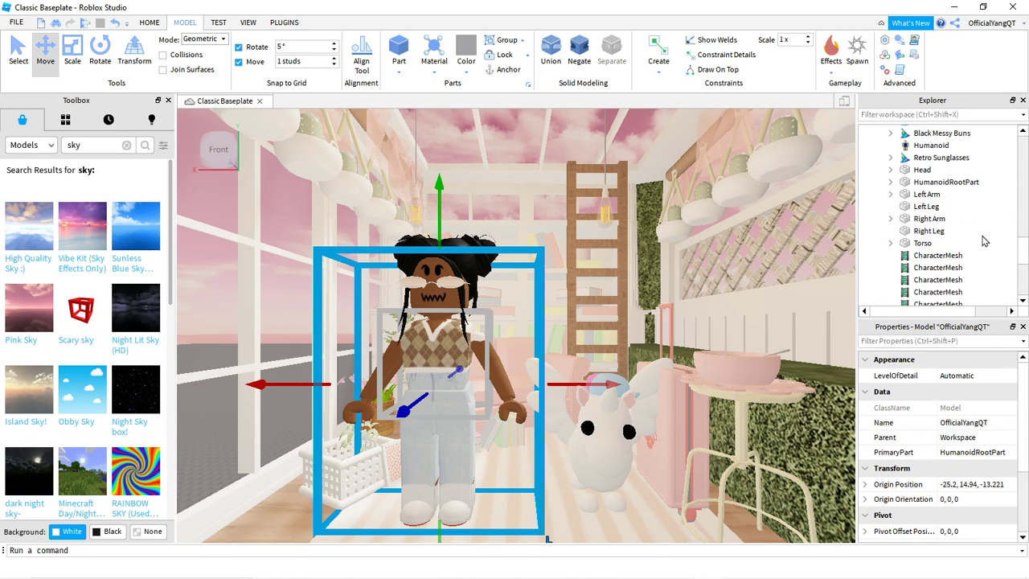
Select the character's Left Arm and rotate it about its sideways axis so the hand points upward
left_click(891, 194)
left_click(889, 194)
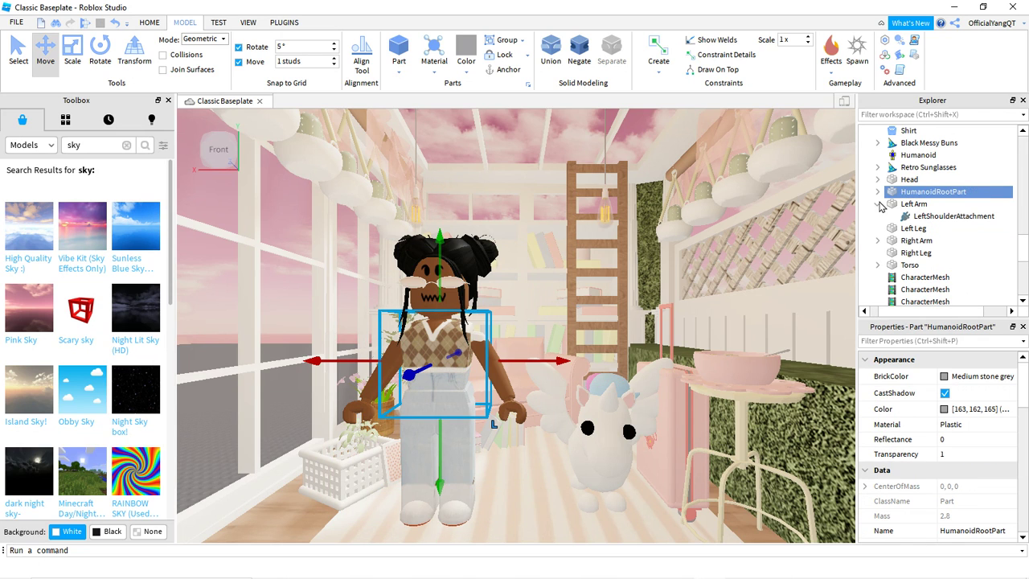
left_click(878, 204)
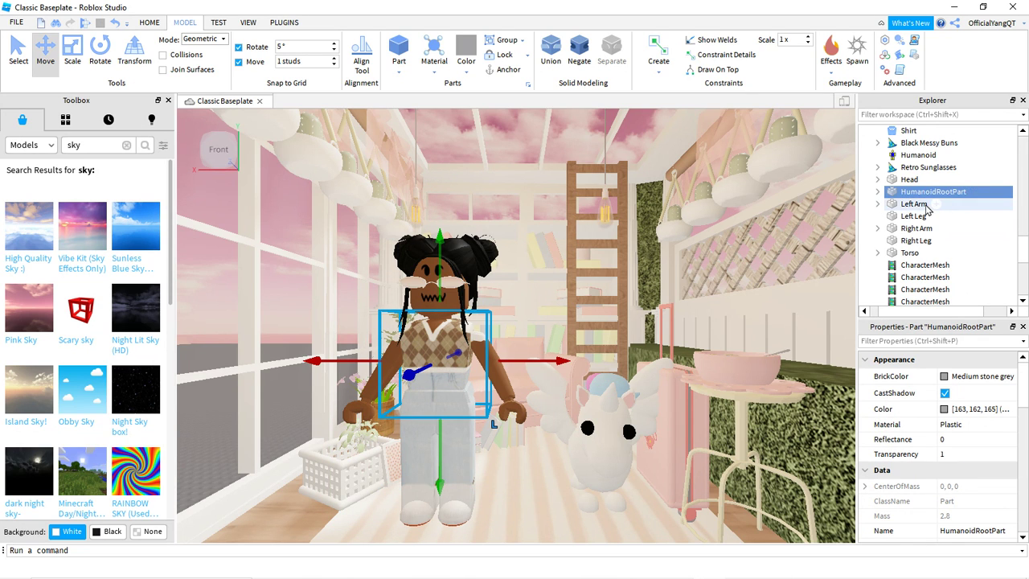
left_click(911, 206)
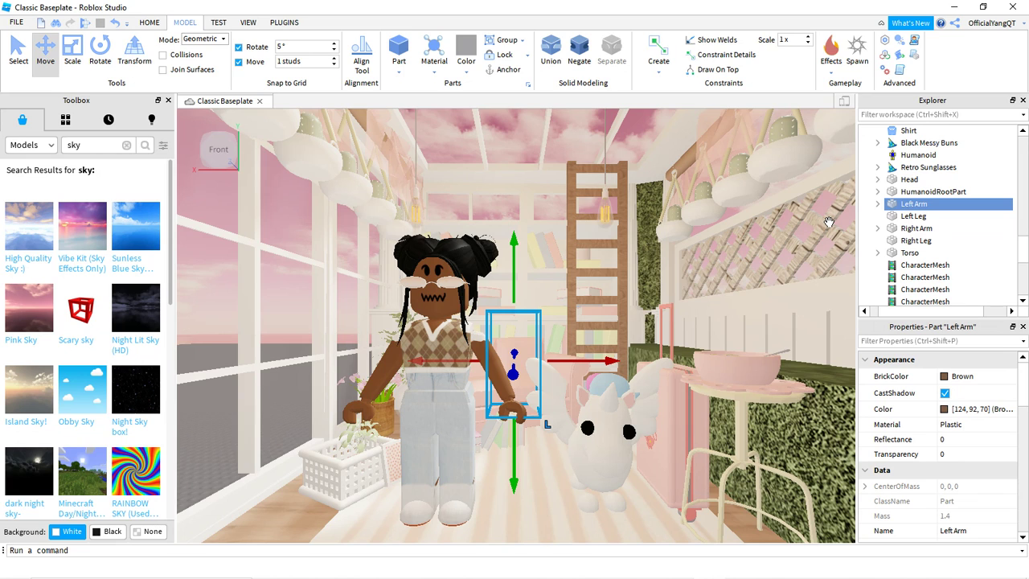
left_click(99, 53)
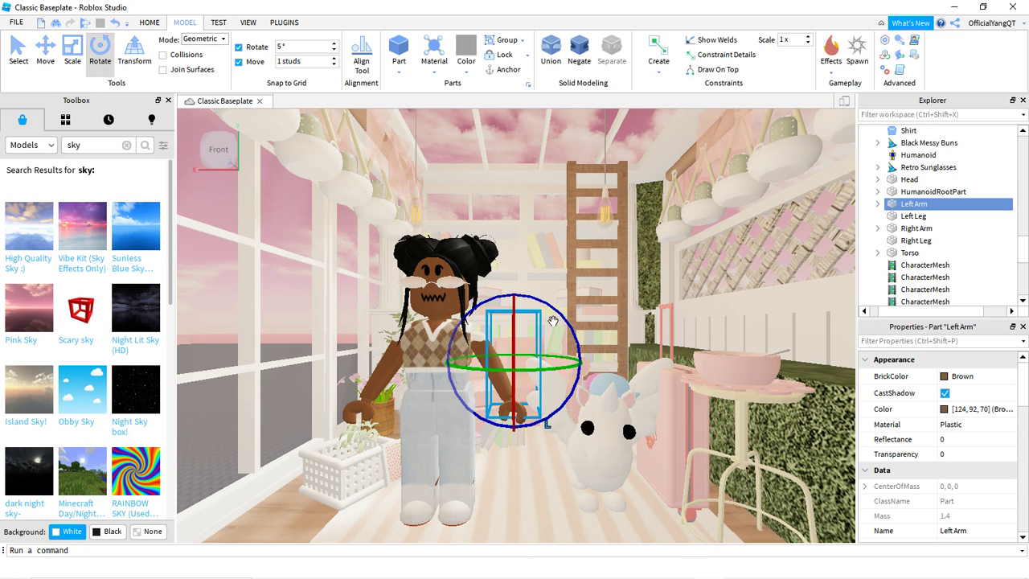
left_click_drag(560, 315, 538, 330)
left_click(115, 23)
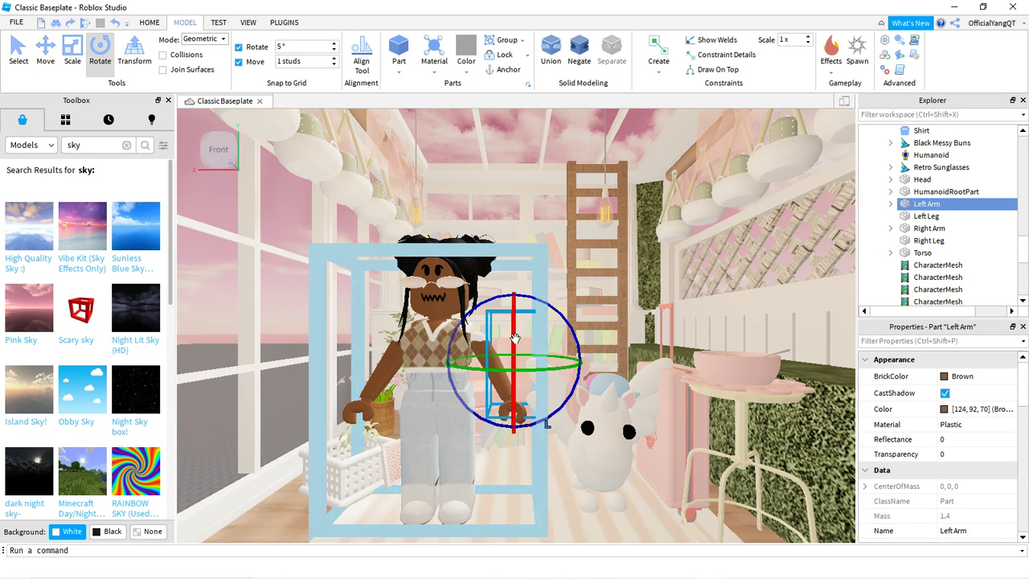
left_click_drag(515, 337, 488, 303)
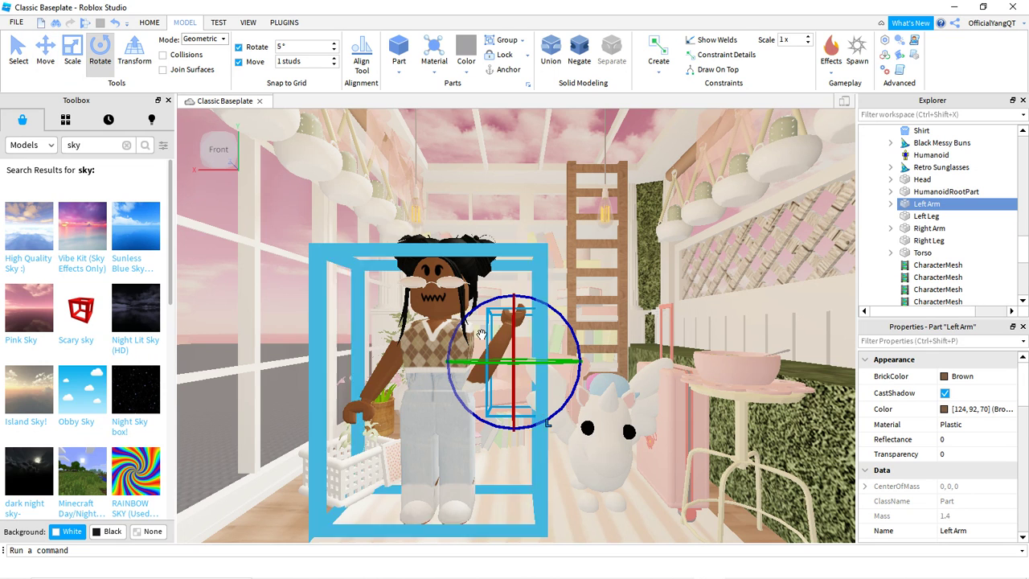
left_click_drag(499, 343, 487, 334)
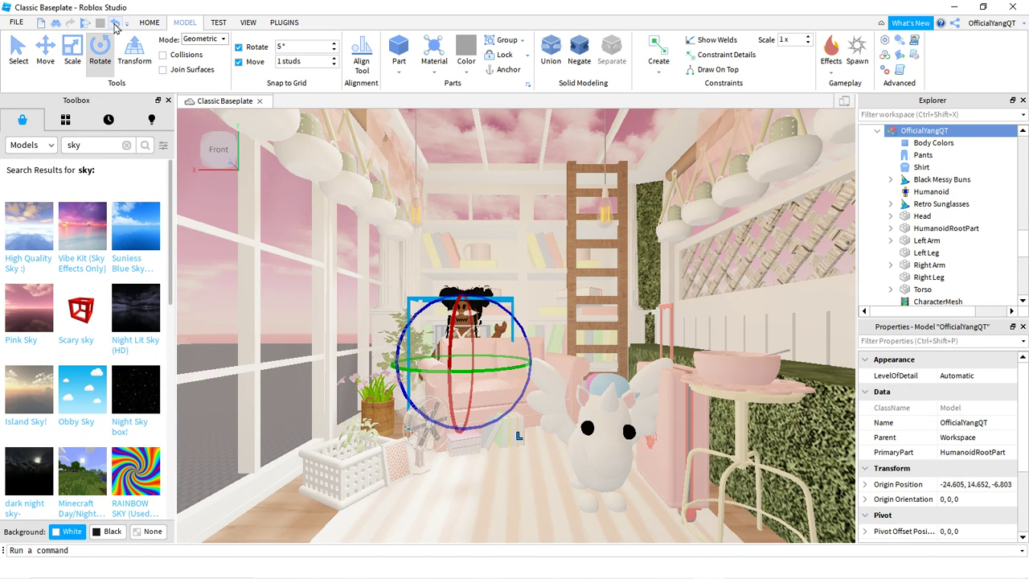
left_click(115, 24)
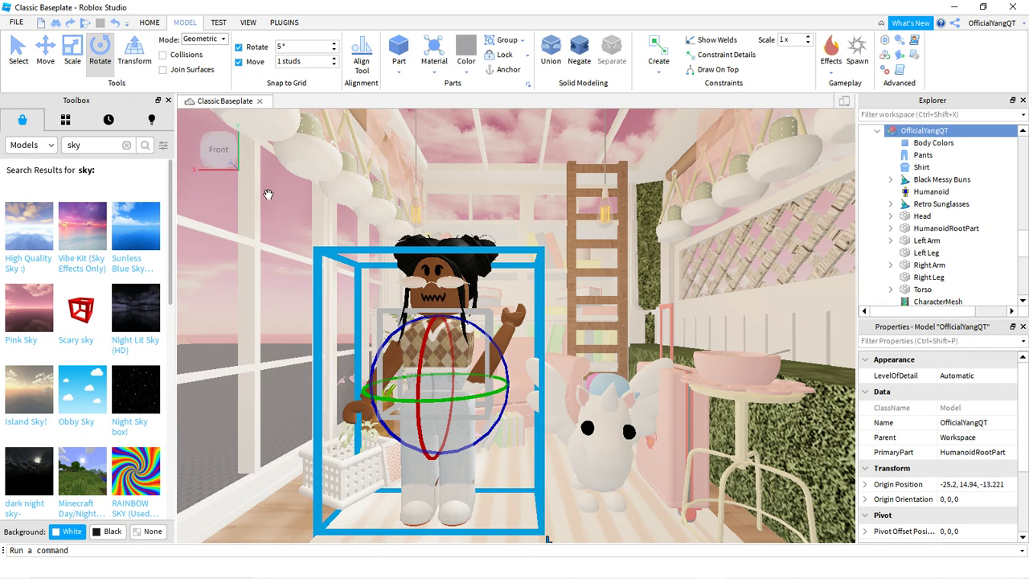
Move the character's Left Arm upward so the raised arm meets the shoulder
left_click(48, 53)
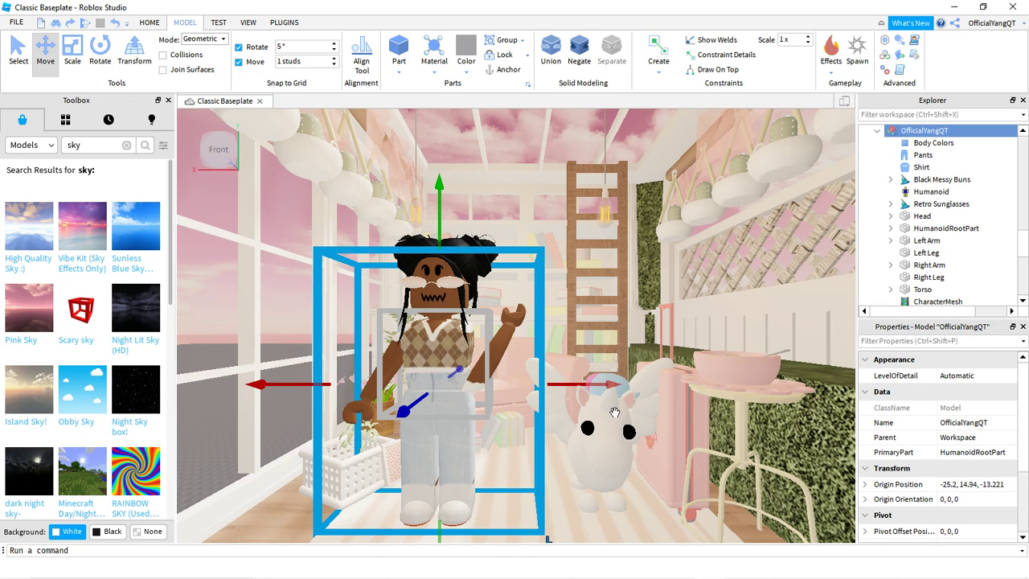
left_click(936, 265)
left_click(914, 252)
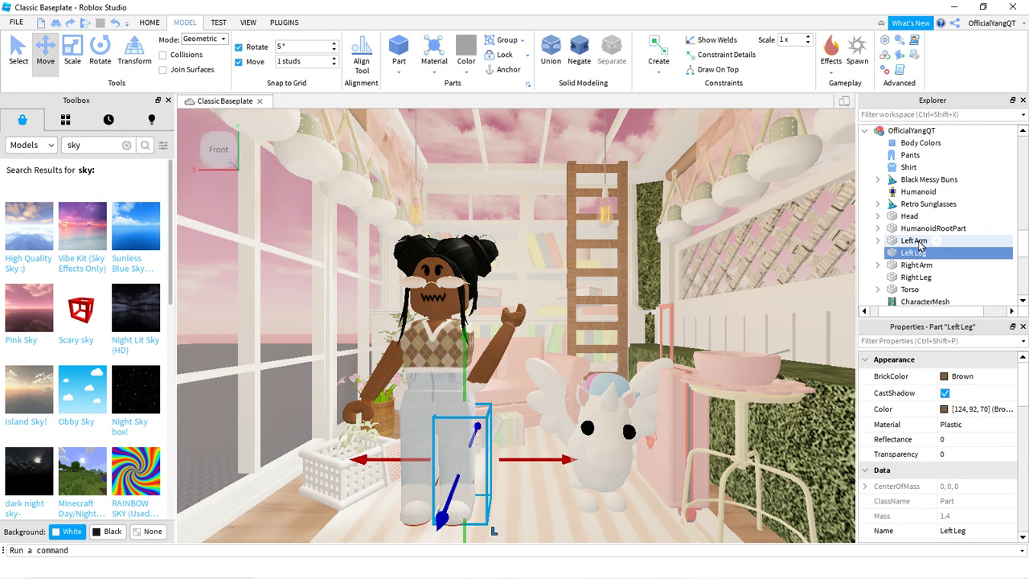
left_click(913, 240)
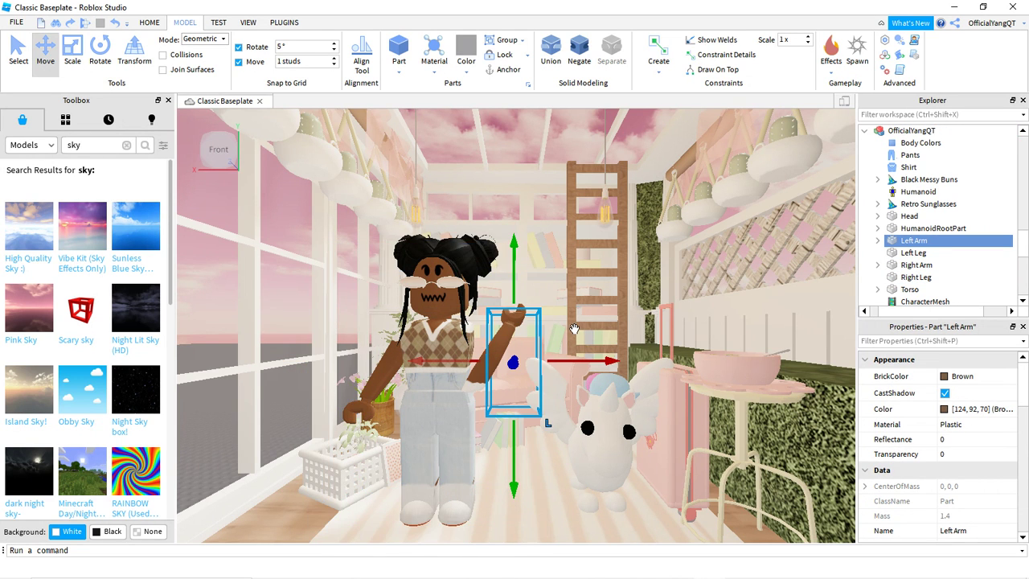
left_click_drag(513, 248, 505, 218)
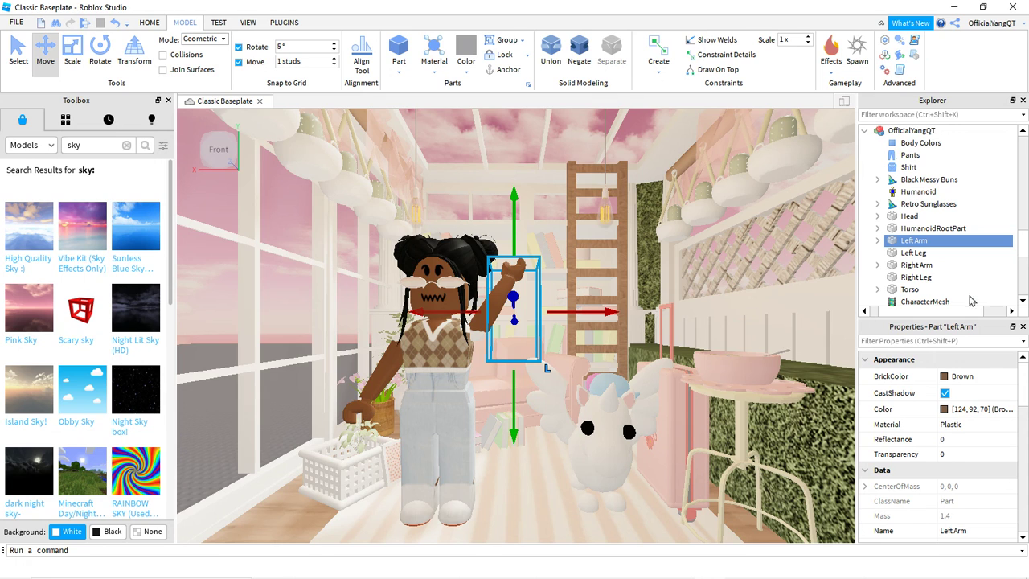
Rotate the character's Right Arm slightly so the lowered hand swings in toward the hip
left_click(916, 265)
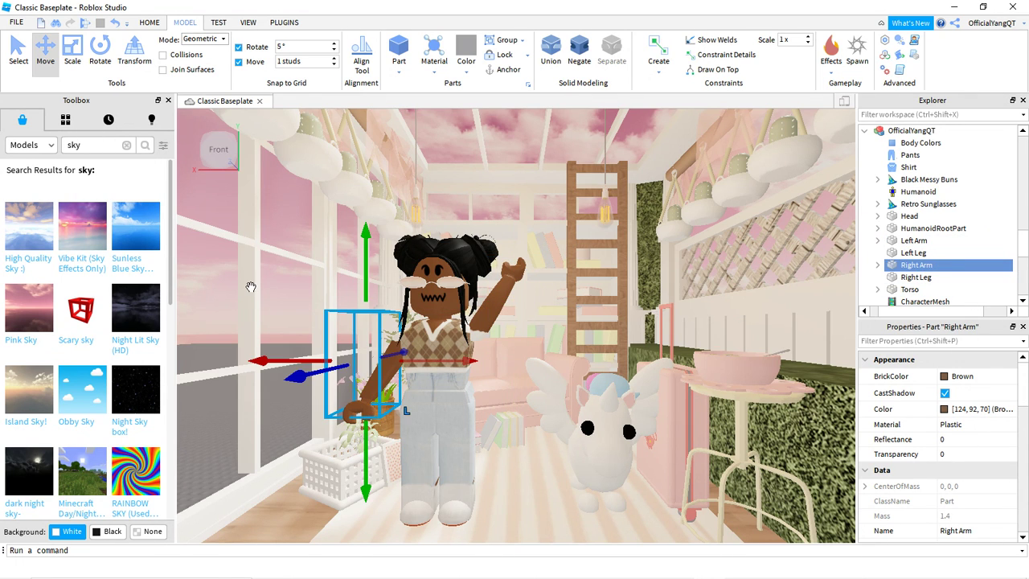
left_click(105, 53)
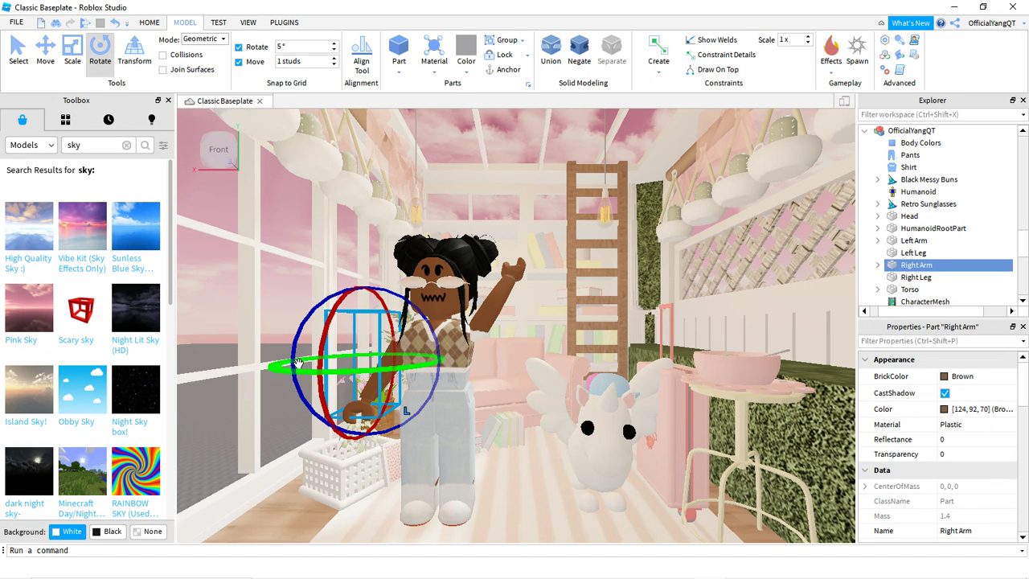
left_click_drag(297, 347, 307, 362)
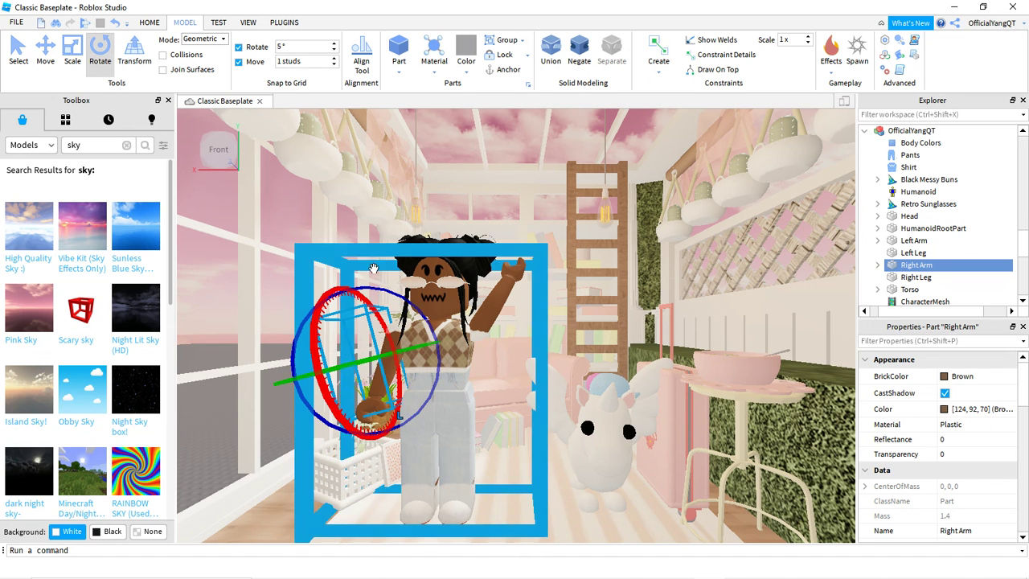
left_click(48, 49)
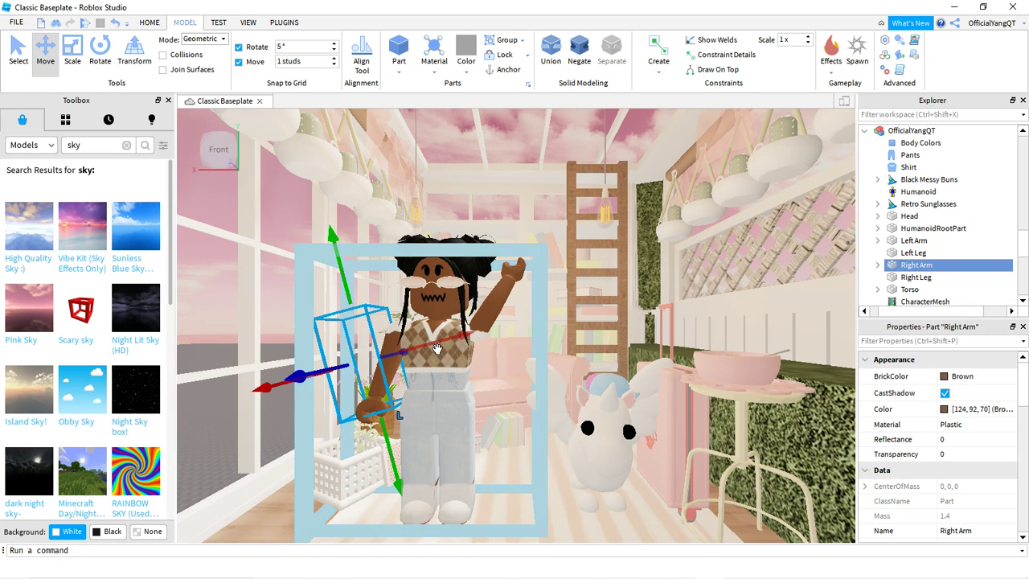
left_click_drag(428, 344, 450, 348)
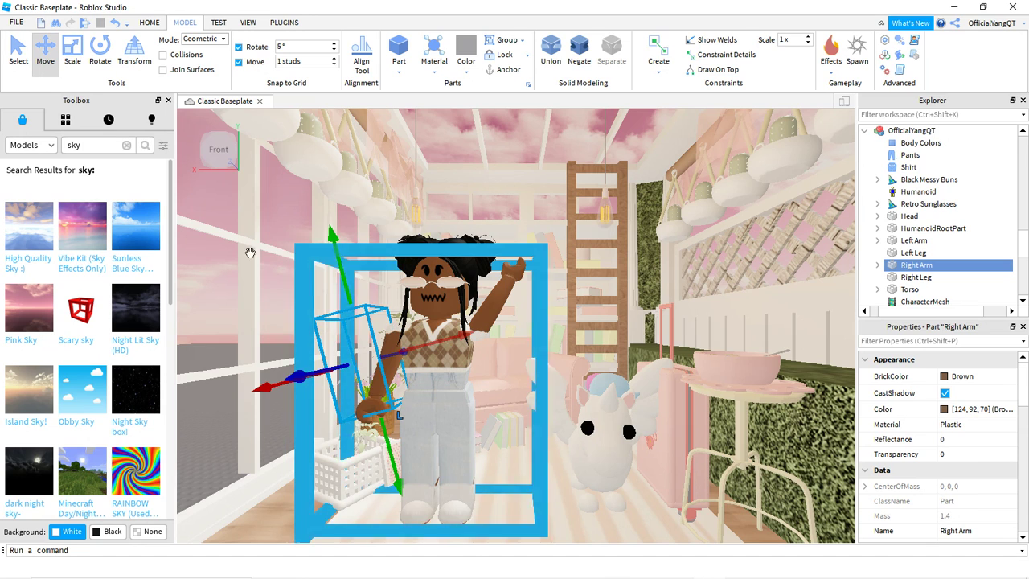
left_click(193, 236)
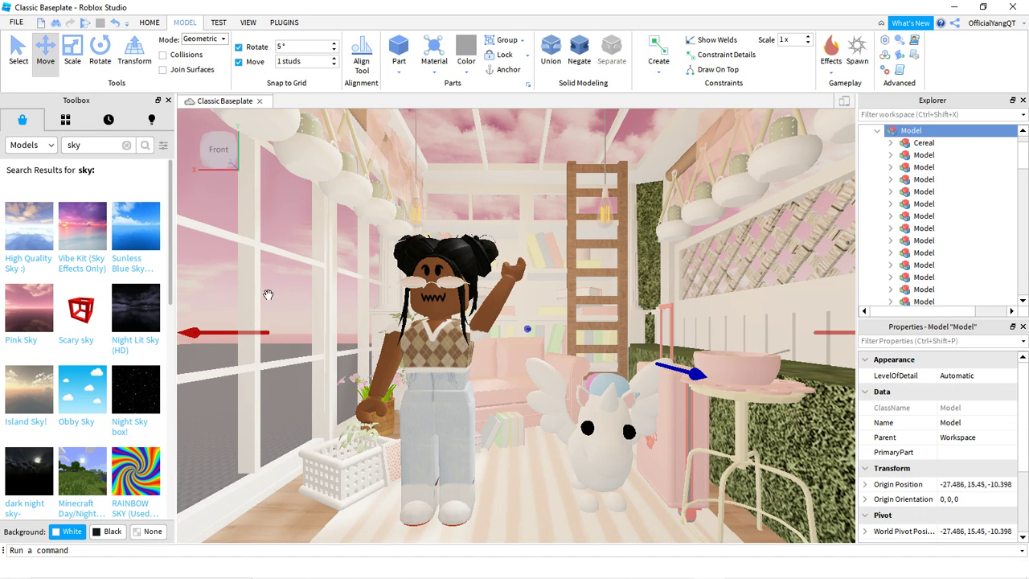
Tilt the character's raised Left Arm slightly inward so the hand comes closer to the head
left_click(444, 370)
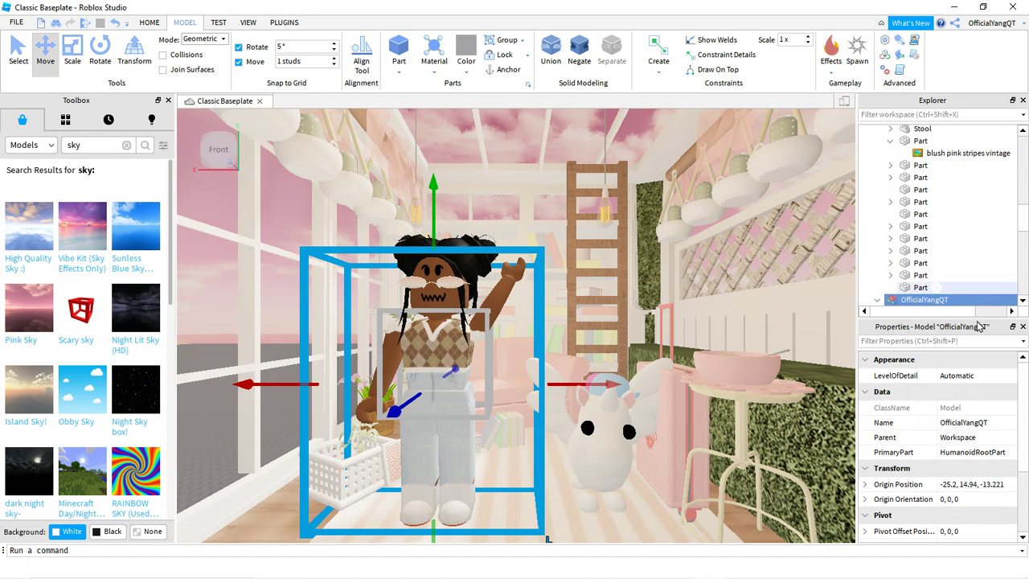
left_click_drag(1025, 217, 1025, 253)
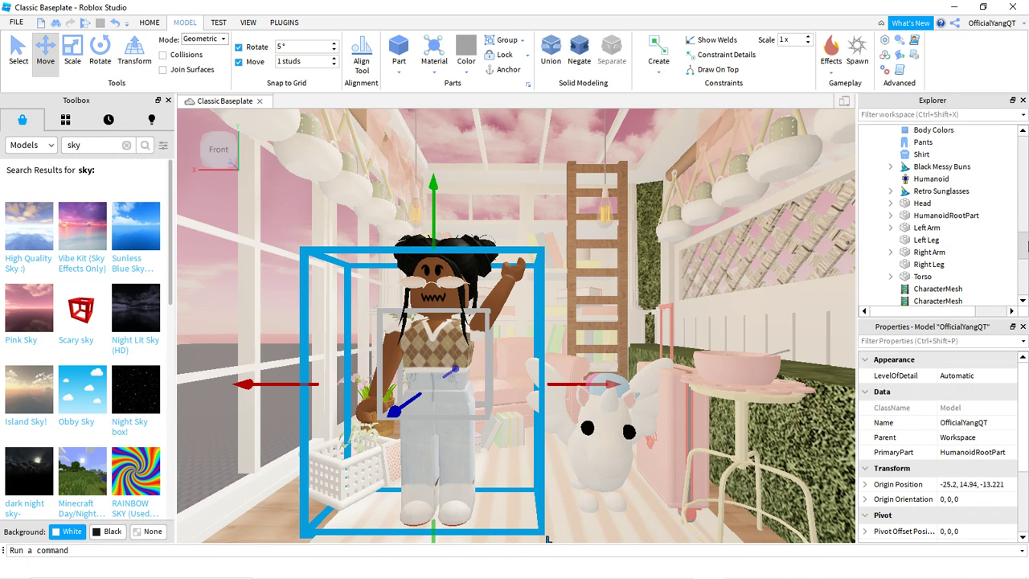
left_click(930, 251)
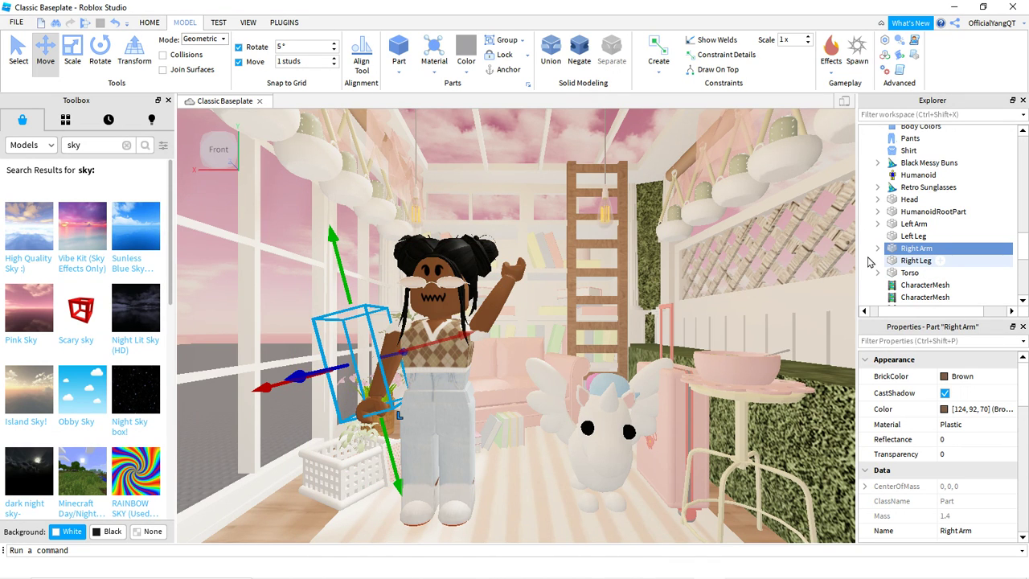
left_click(914, 224)
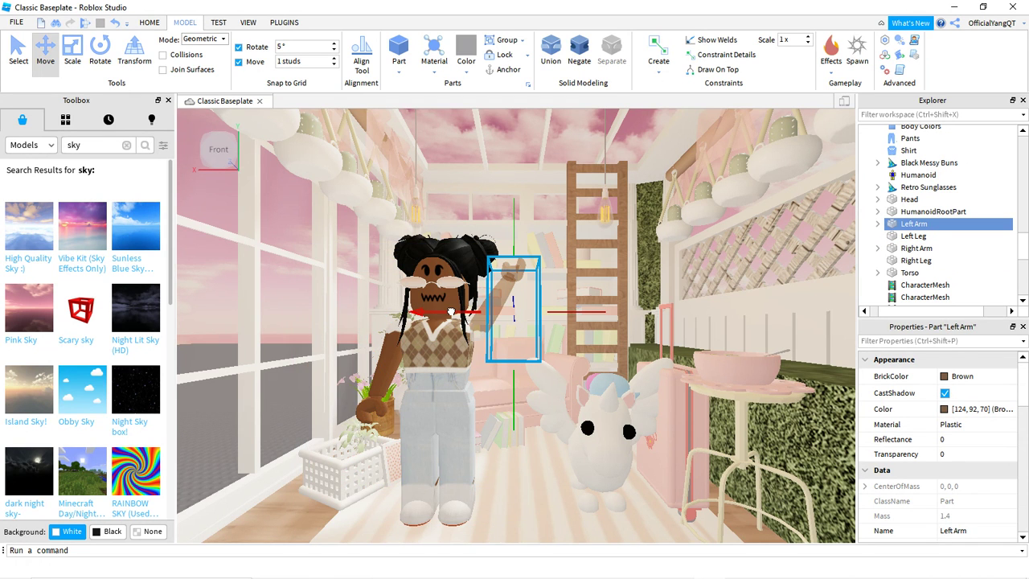
left_click_drag(447, 312, 438, 311)
key("ctrl+z")
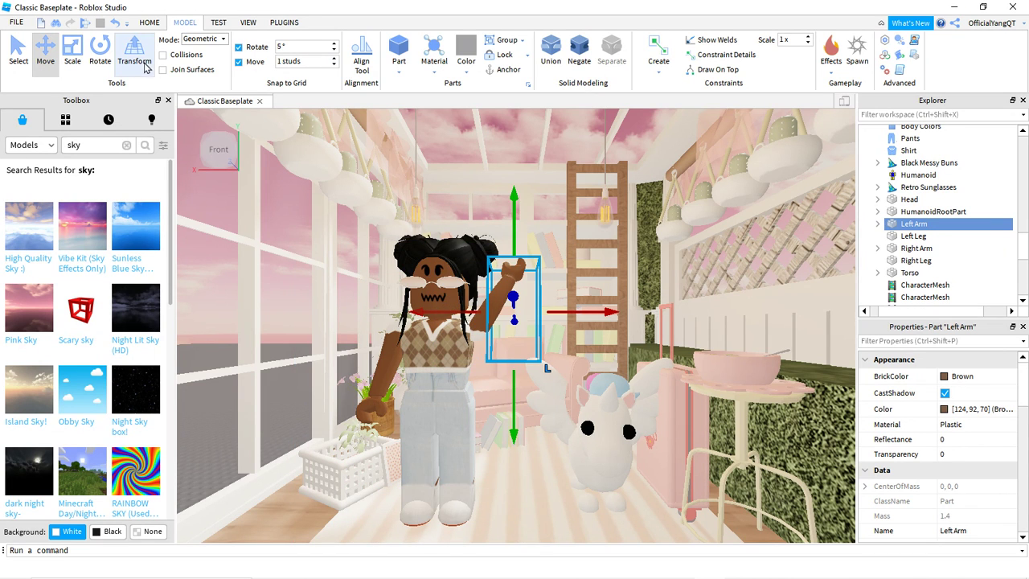
left_click(99, 52)
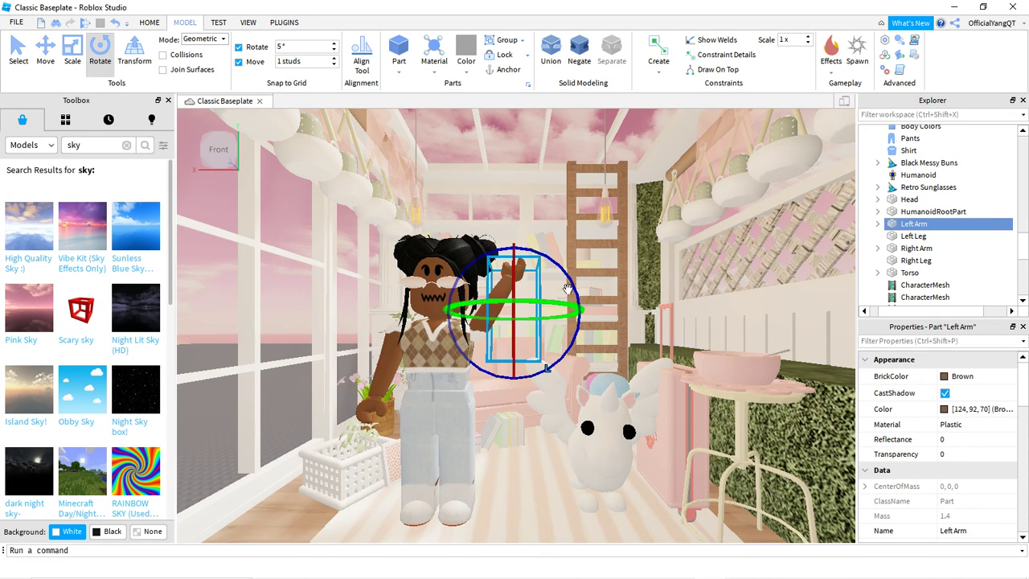
left_click_drag(570, 279, 553, 273)
left_click(206, 258)
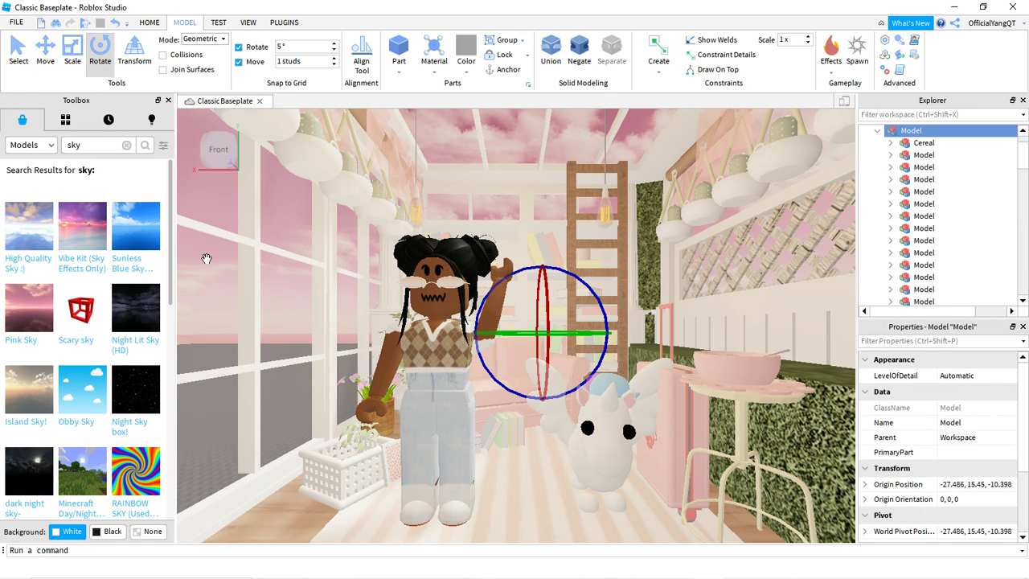
Fine-tune the tilt of the character's raised Left Arm beside the head, and switch to the Select tool to hide the rotation handles
left_click_drag(581, 287, 584, 288)
left_click_drag(1023, 163, 1025, 200)
left_click(438, 346)
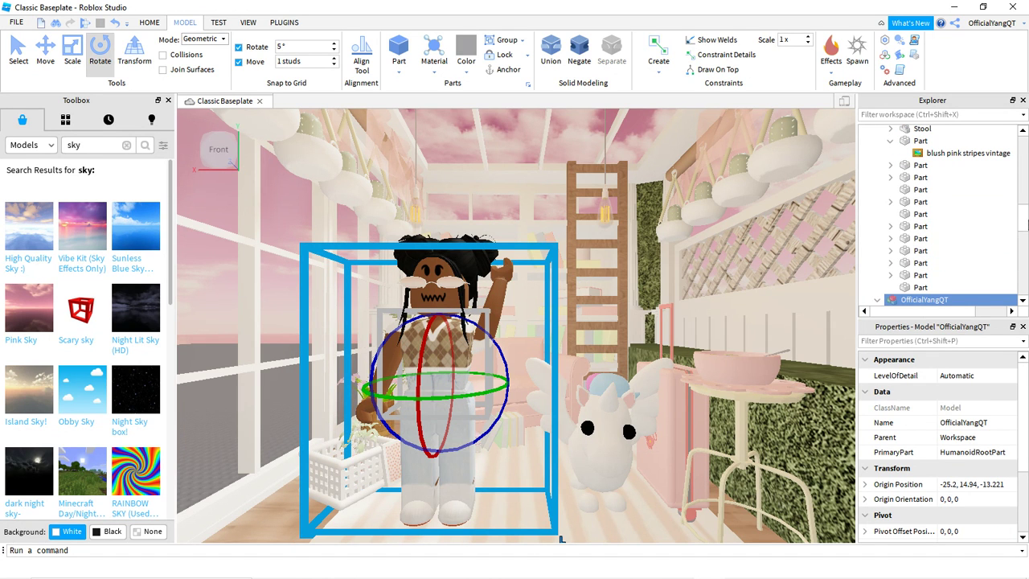
left_click_drag(1025, 215, 1025, 240)
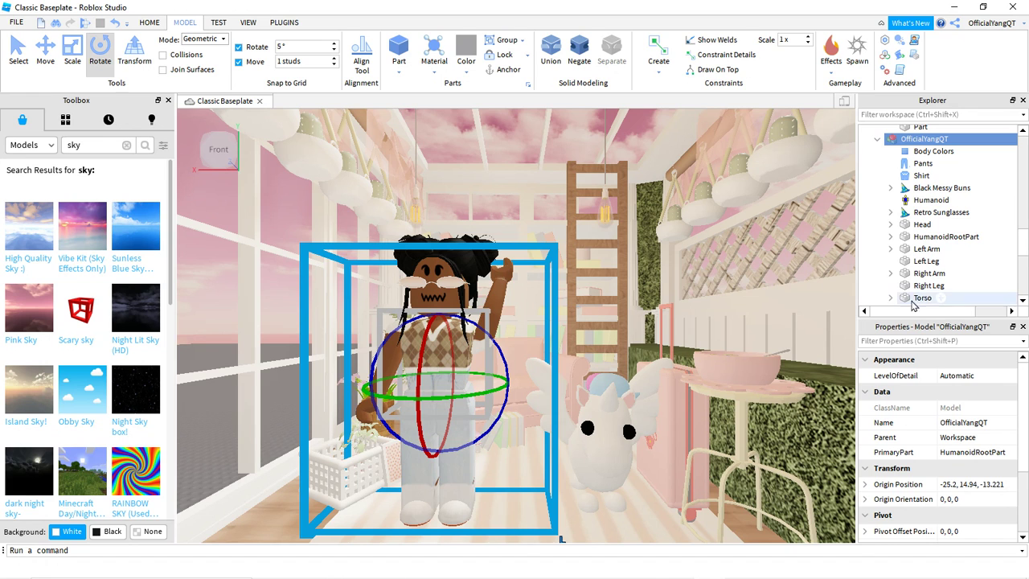
left_click(925, 274)
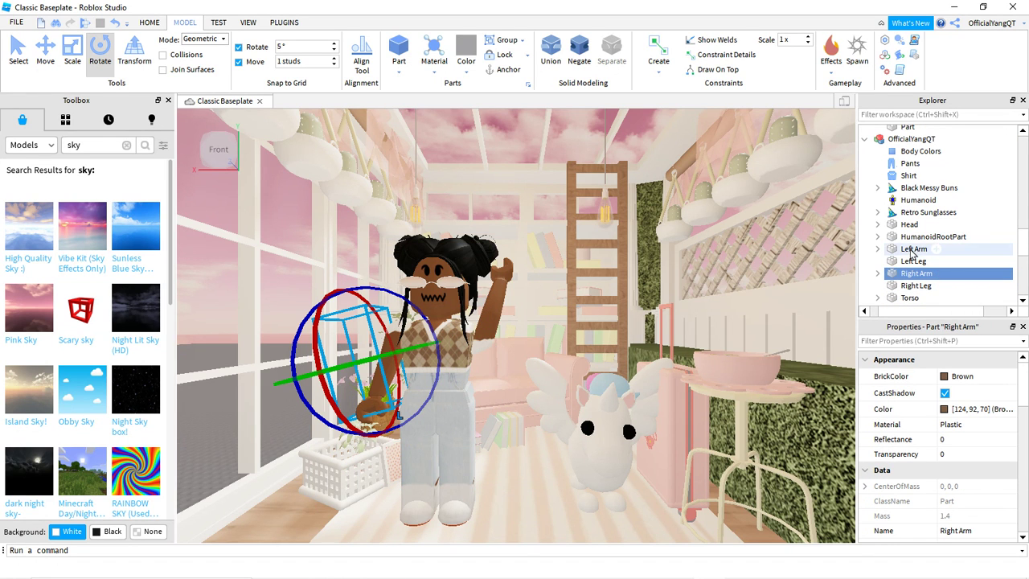
left_click(914, 251)
left_click_drag(561, 275, 553, 272)
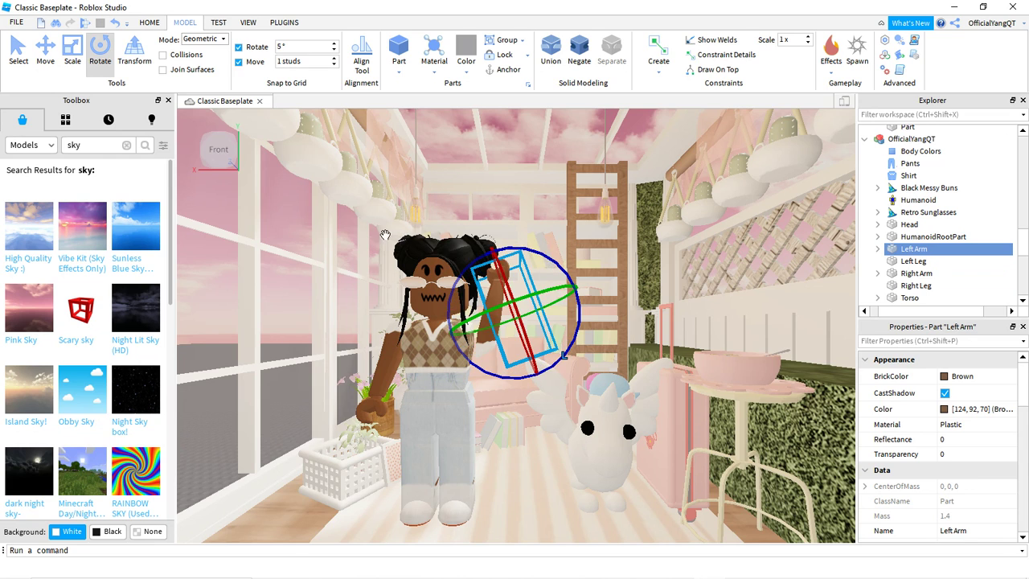
left_click_drag(558, 271, 565, 275)
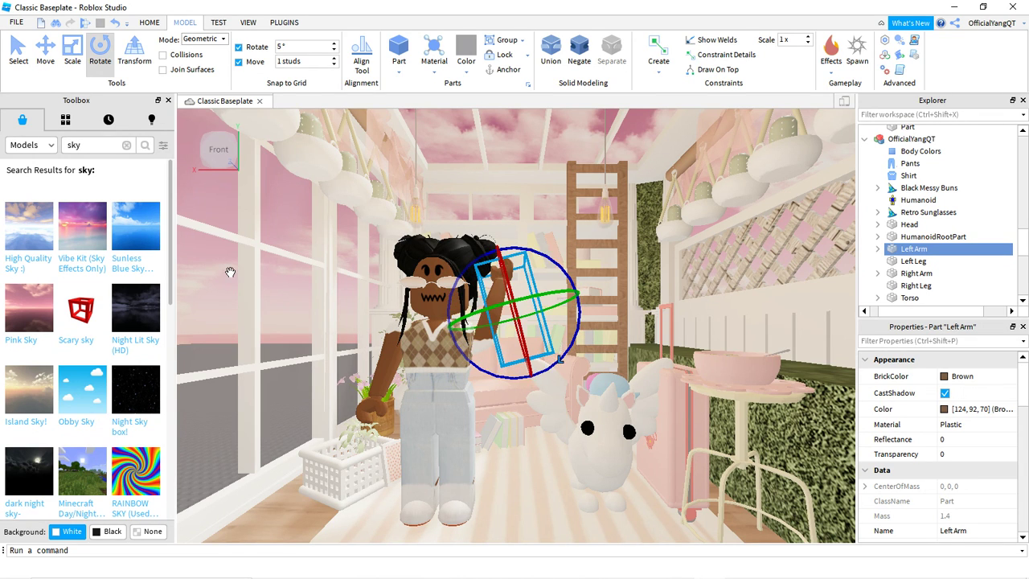
left_click(196, 265)
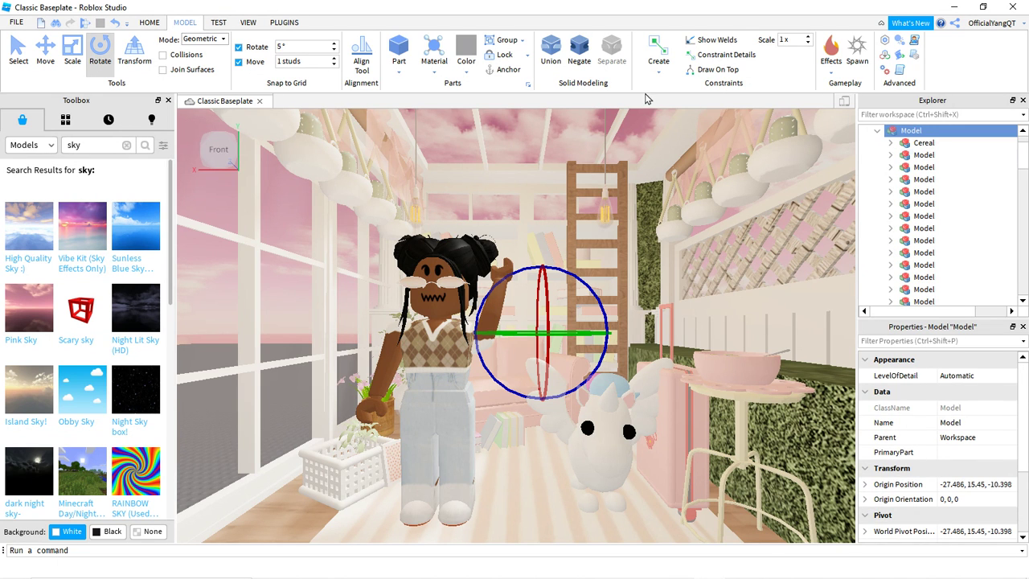
left_click(18, 52)
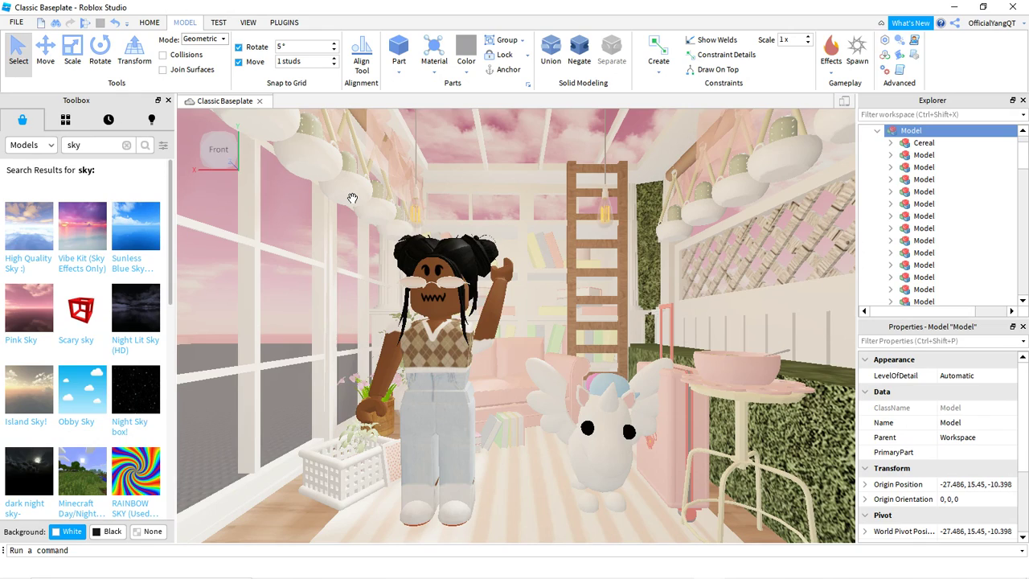
Look through the available command sets and bring up the View options
left_click(217, 23)
left_click(155, 24)
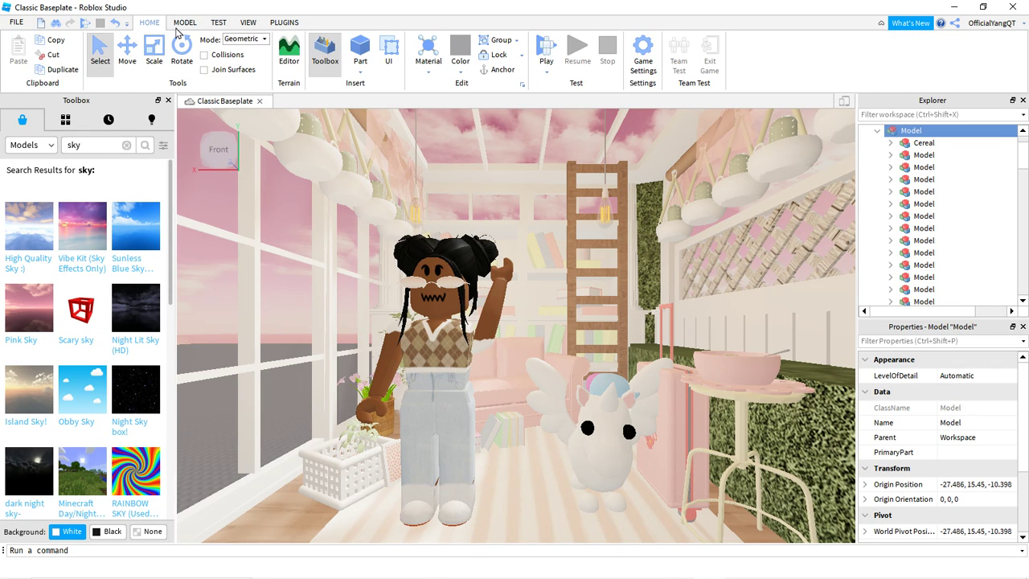
left_click(178, 27)
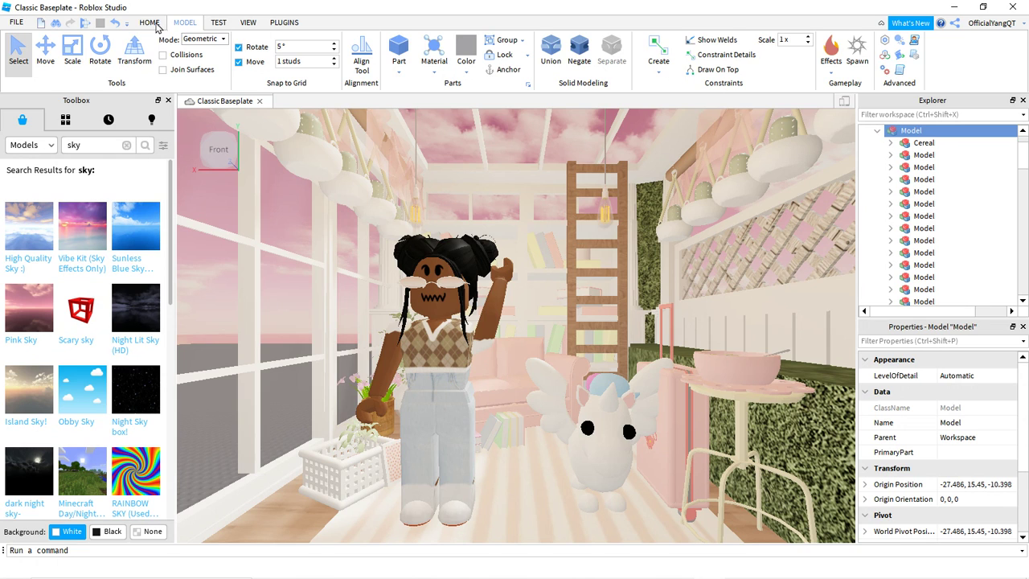
left_click(151, 24)
left_click(193, 24)
left_click(218, 24)
left_click(283, 23)
left_click(254, 25)
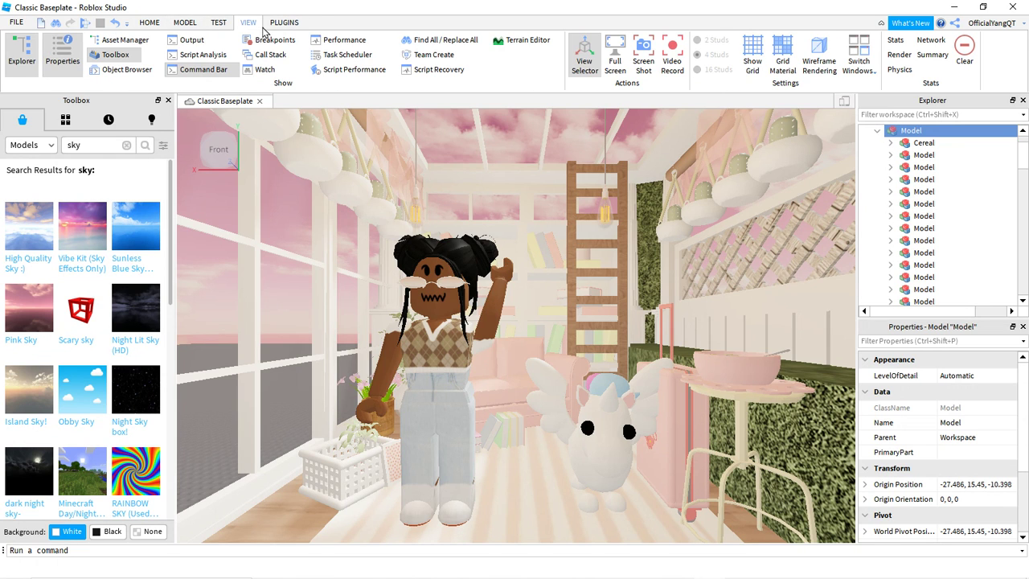